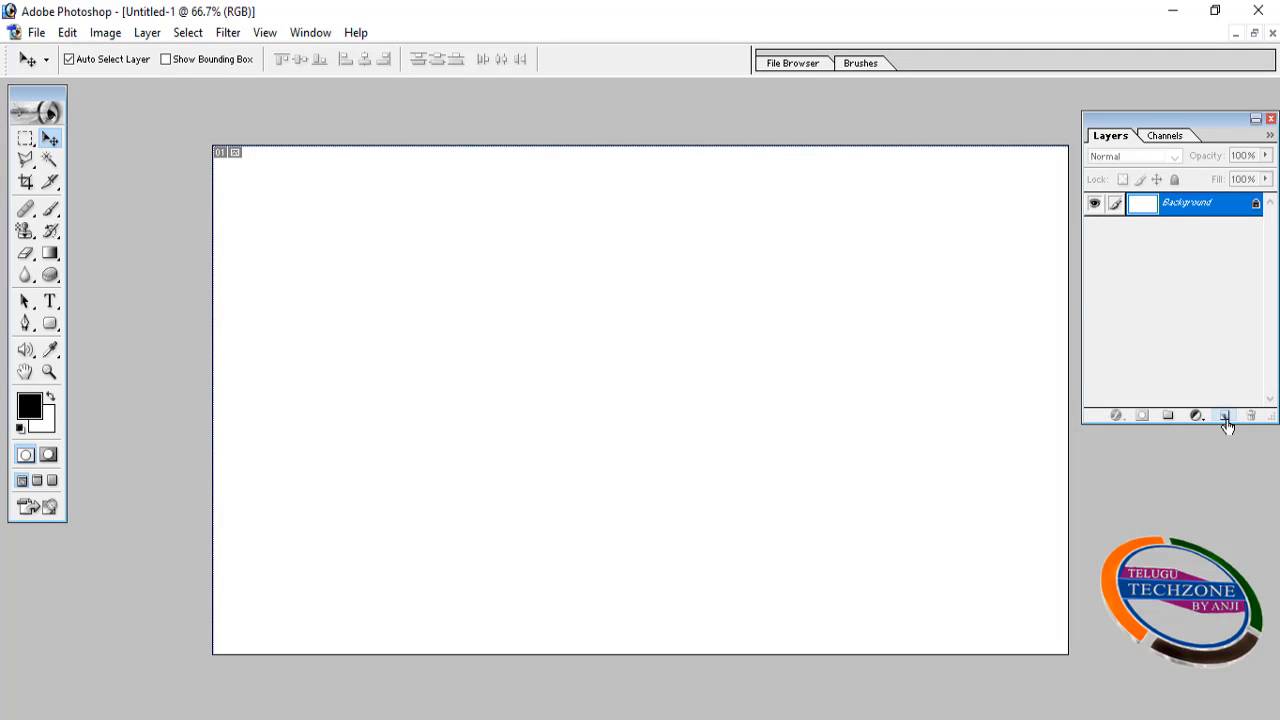
Step: Add a new layer above the Background and select the whole canvas with the Rectangular Marquee tool
{"action": "left_click", "coordinate": [1223, 415]}
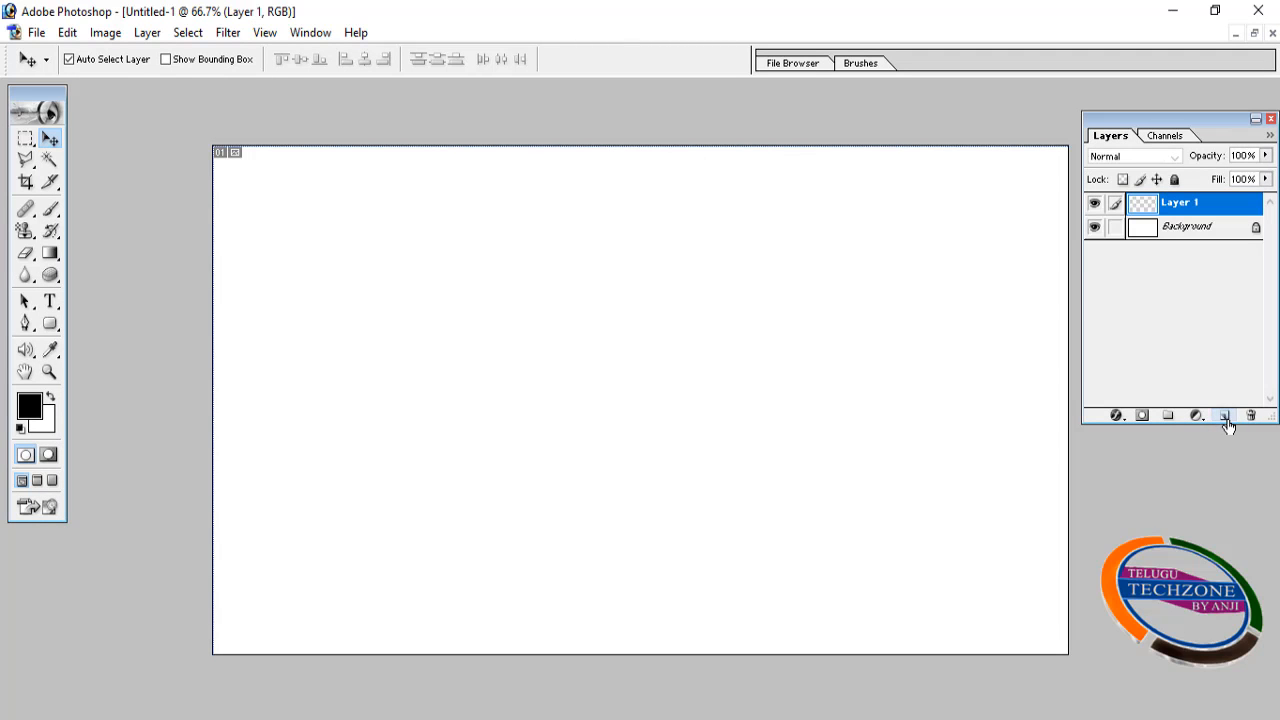
{"action": "left_click", "coordinate": [188, 33]}
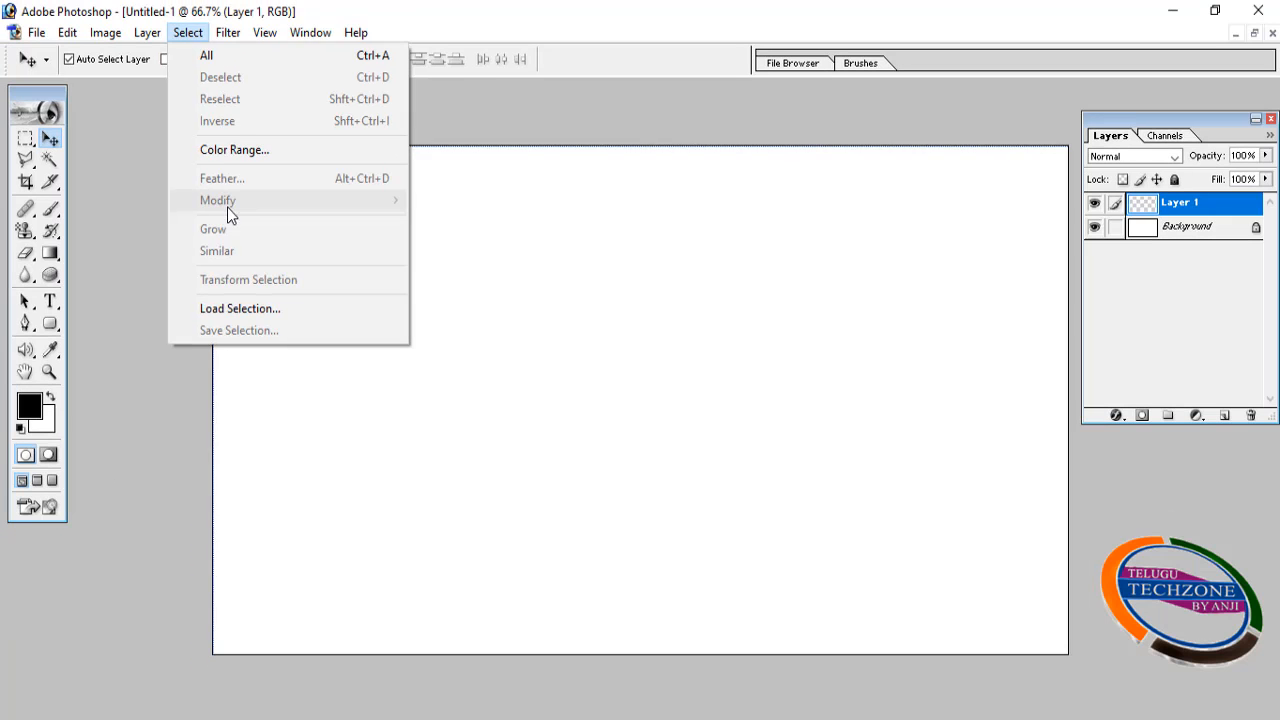
{"action": "left_click", "coordinate": [374, 4]}
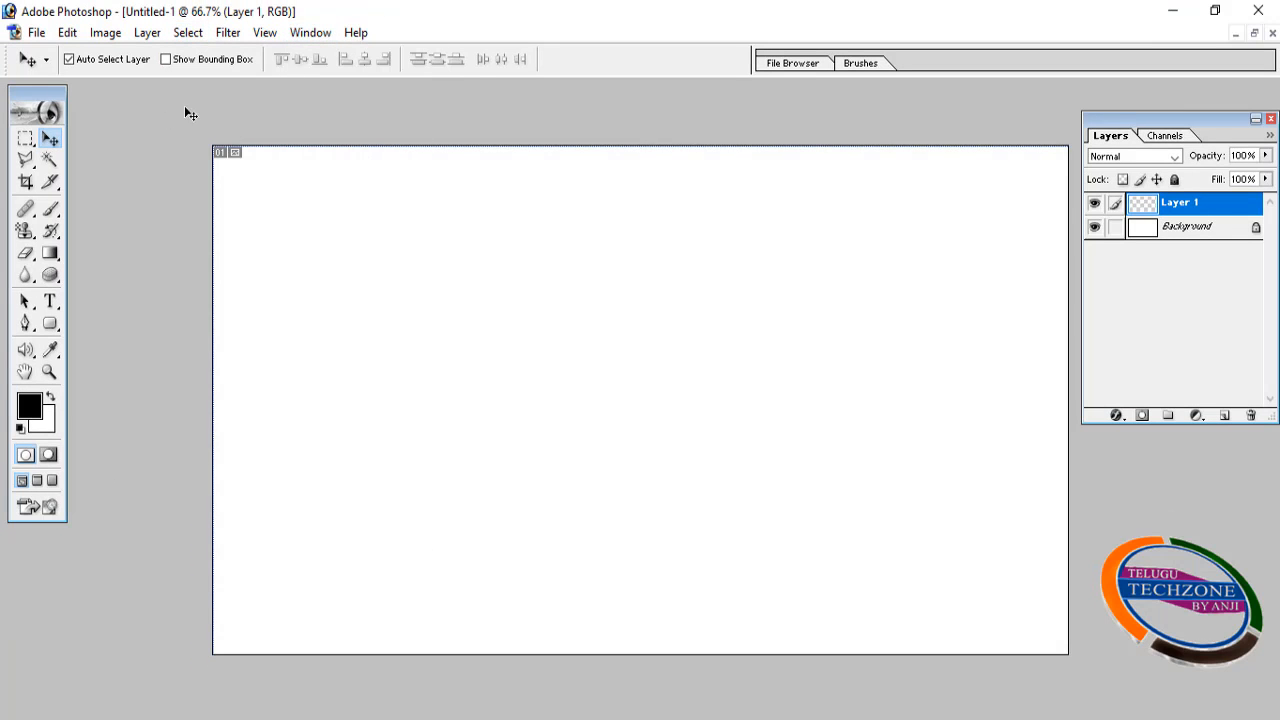
{"action": "left_click", "coordinate": [22, 139]}
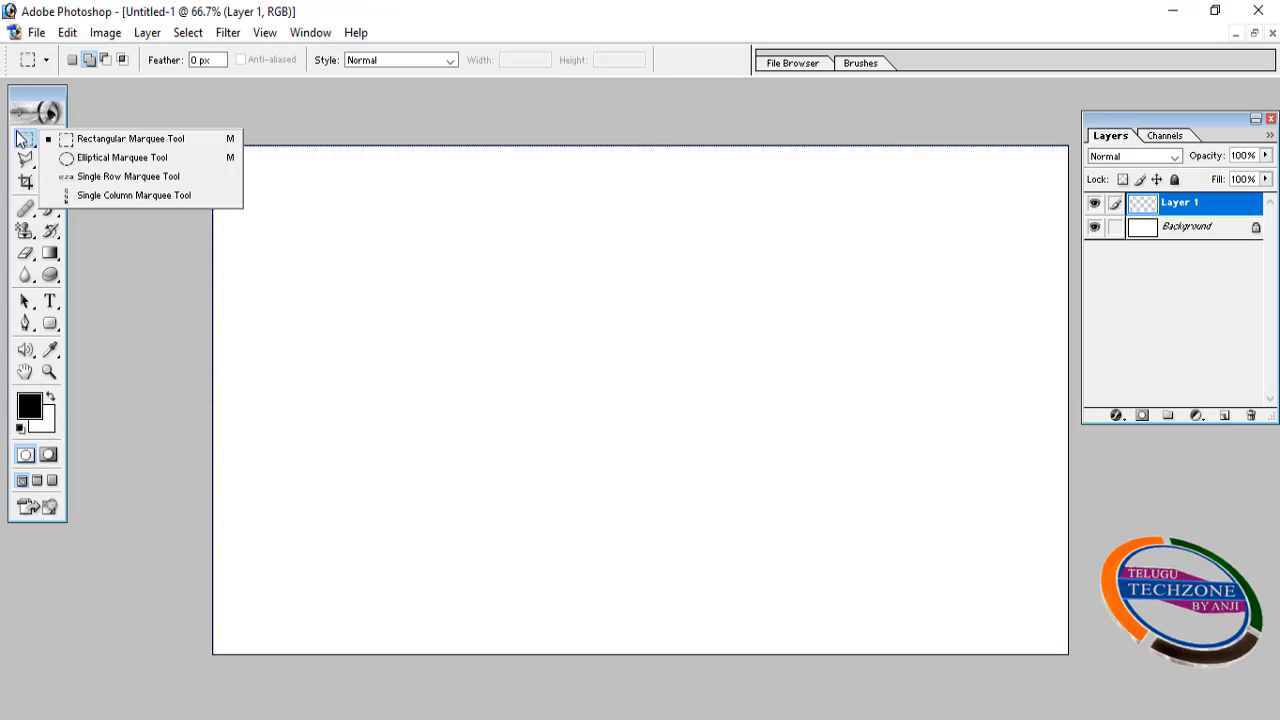
{"action": "left_click", "coordinate": [108, 144]}
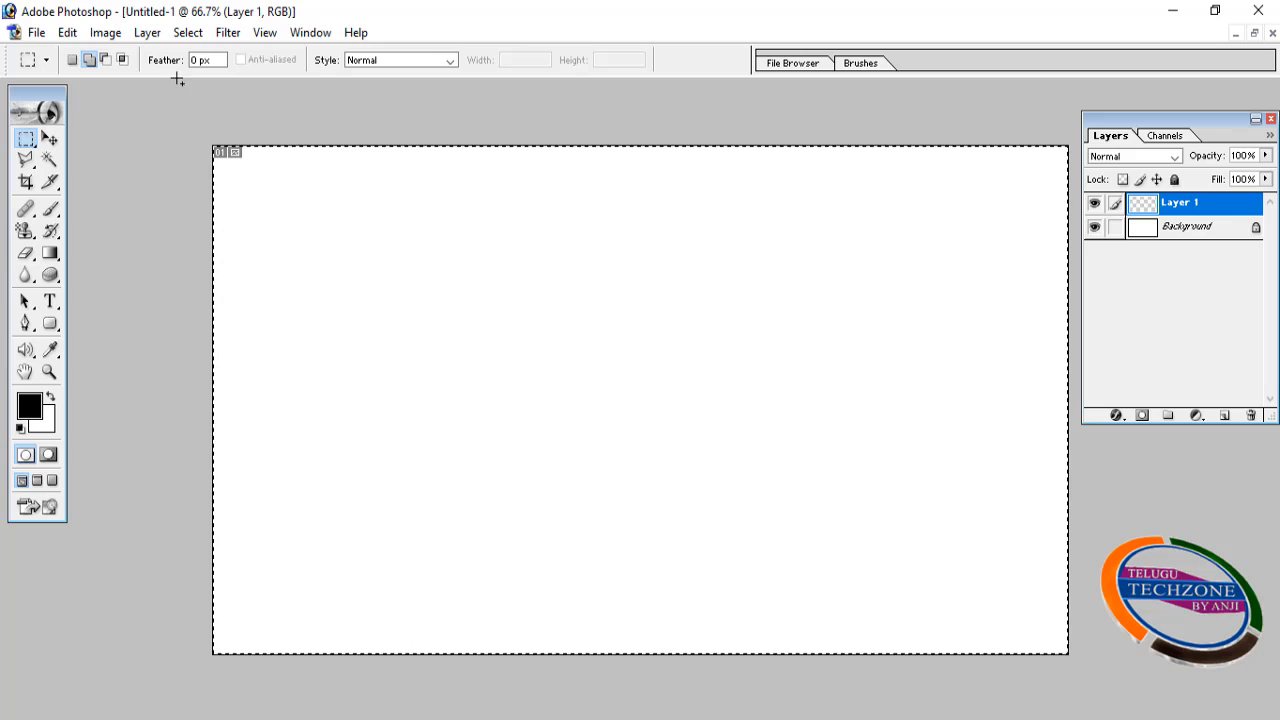
Step: Convert the full-canvas selection into a border selection 30 pixels wide
{"action": "left_click", "coordinate": [189, 36]}
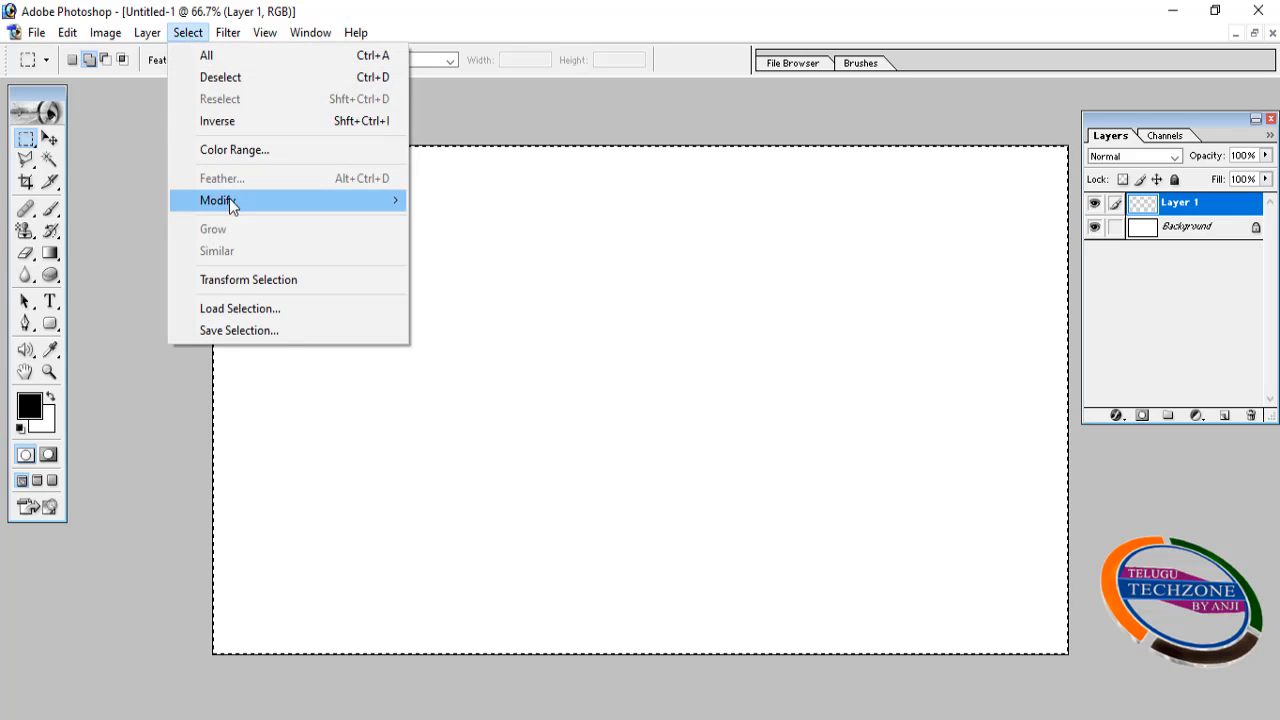
{"action": "mouse_move", "coordinate": [229, 198]}
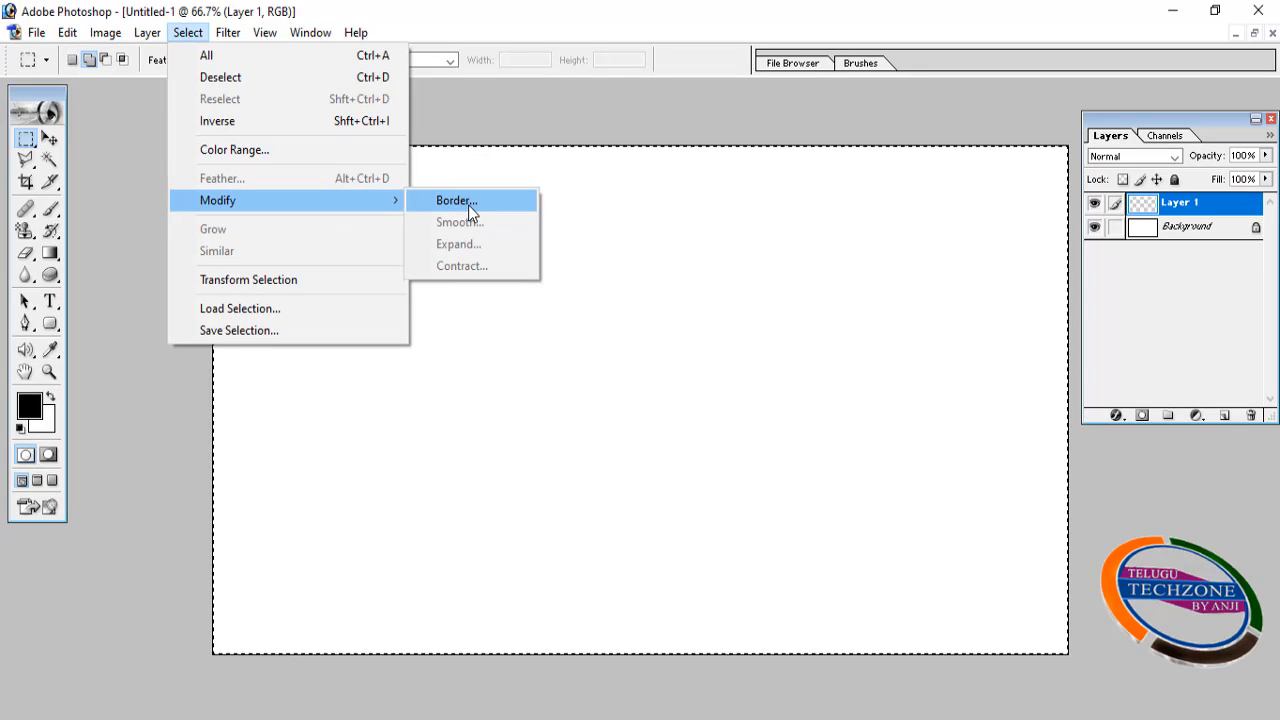
{"action": "left_click", "coordinate": [470, 208]}
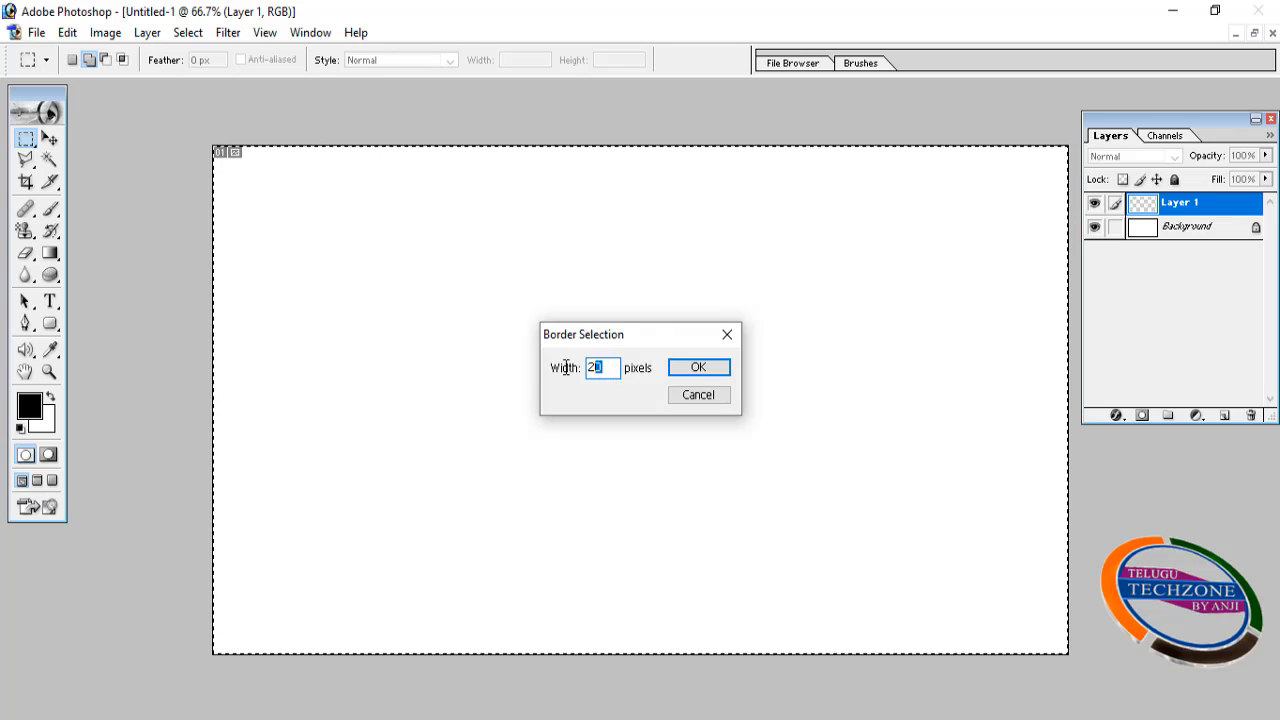
{"action": "type", "text": "30"}
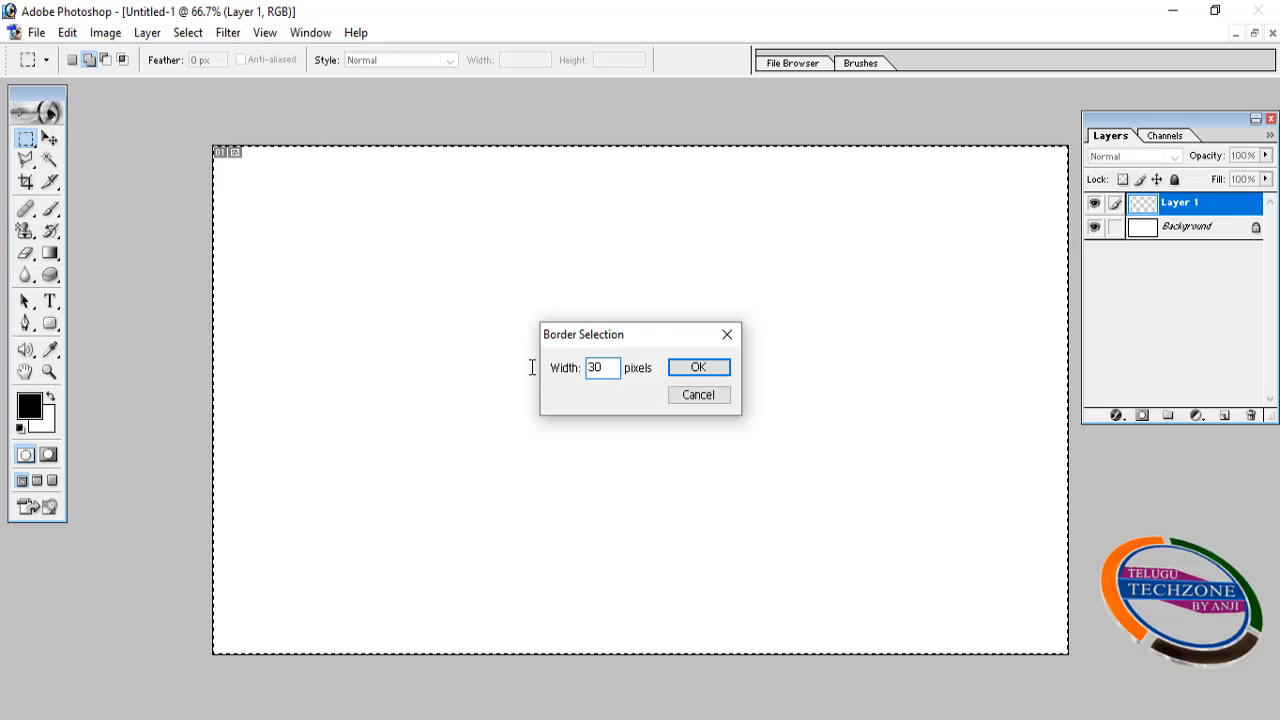
{"action": "left_click", "coordinate": [716, 372]}
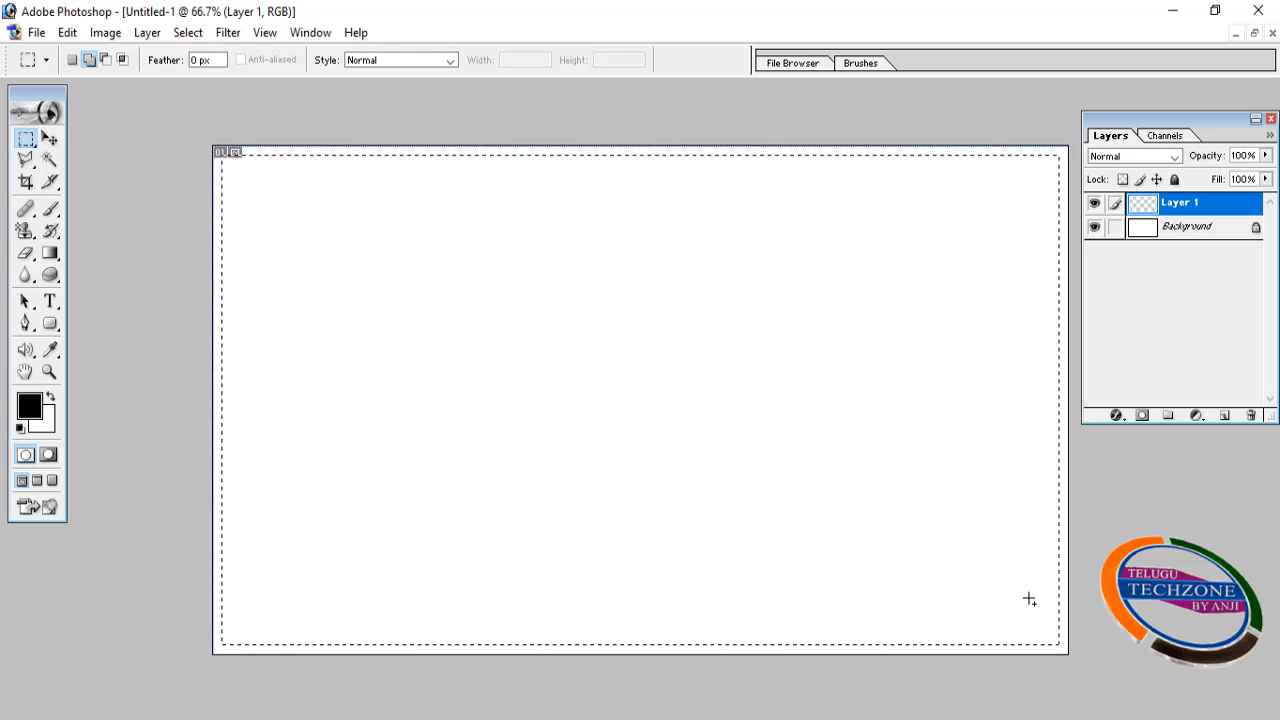
Step: Paint the border selection around all four canvas edges with the Pattern Stamp tool using the orange flower pattern, and deselect
{"action": "left_click", "coordinate": [25, 231]}
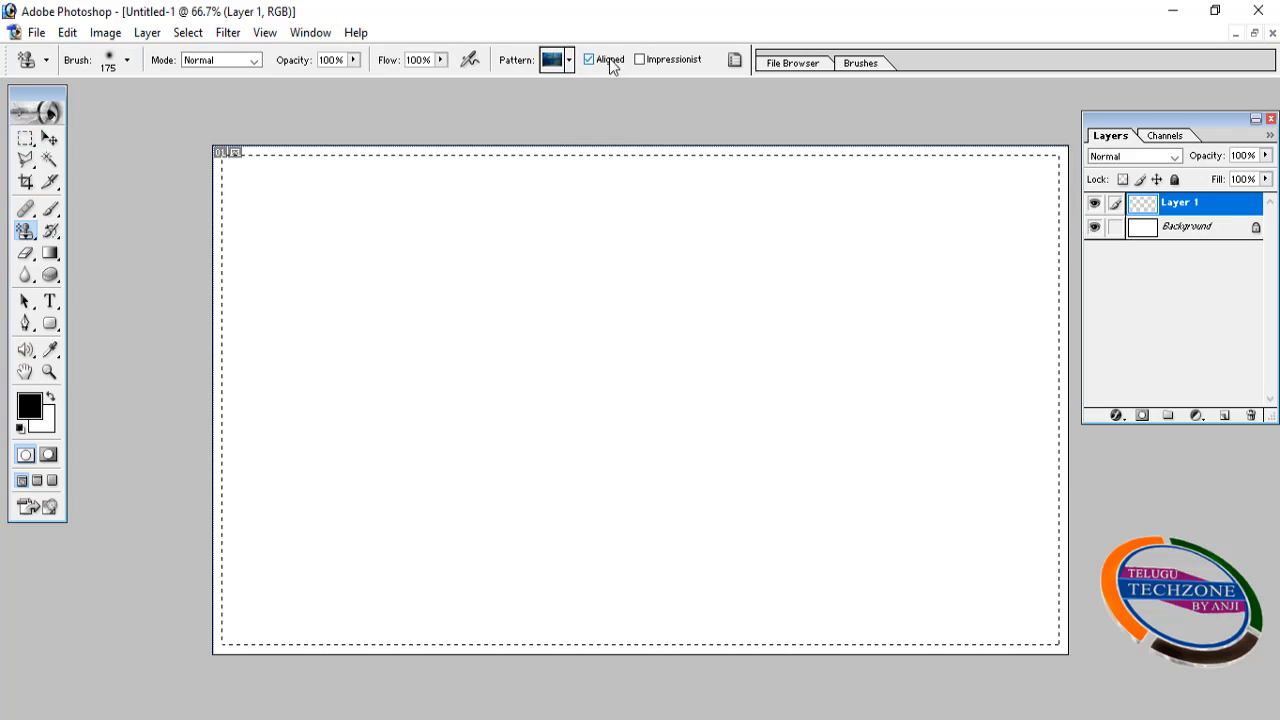
{"action": "left_click", "coordinate": [569, 61]}
{"action": "scroll", "coordinate": [610, 190], "scroll_direction": "down", "scroll_amount": 5}
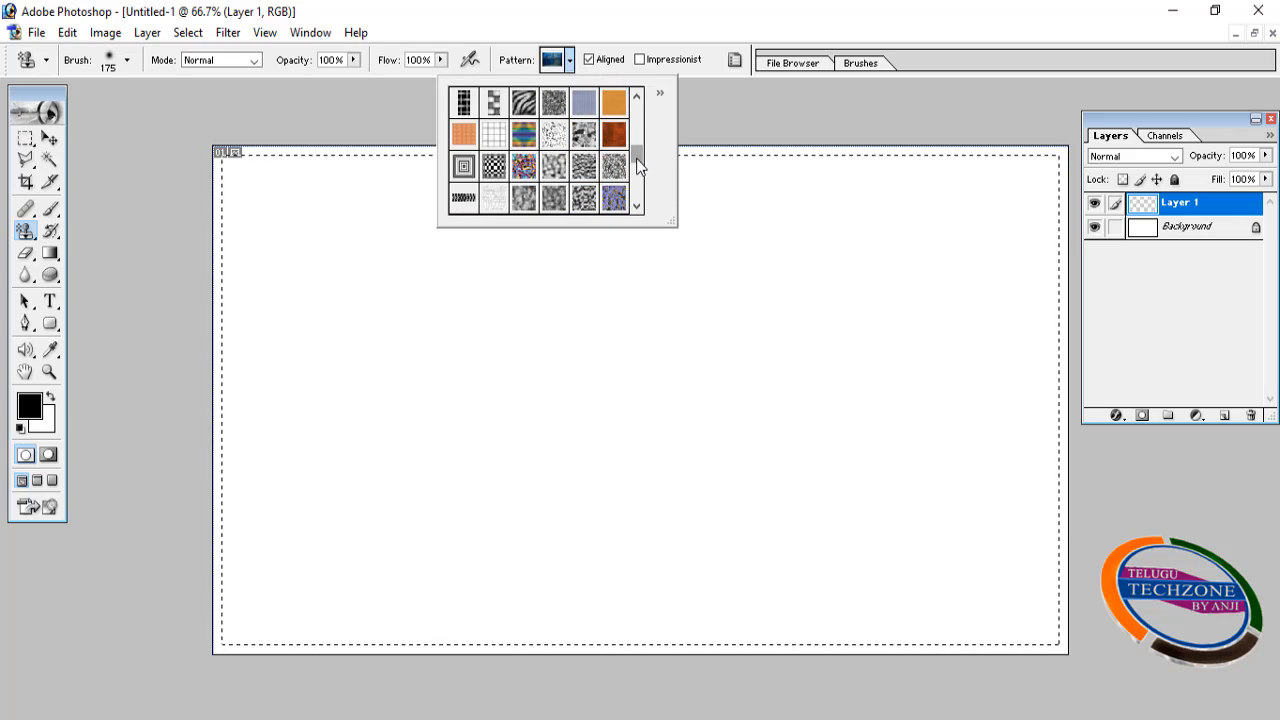
{"action": "left_click_drag", "start_coordinate": [636, 158], "coordinate": [637, 208]}
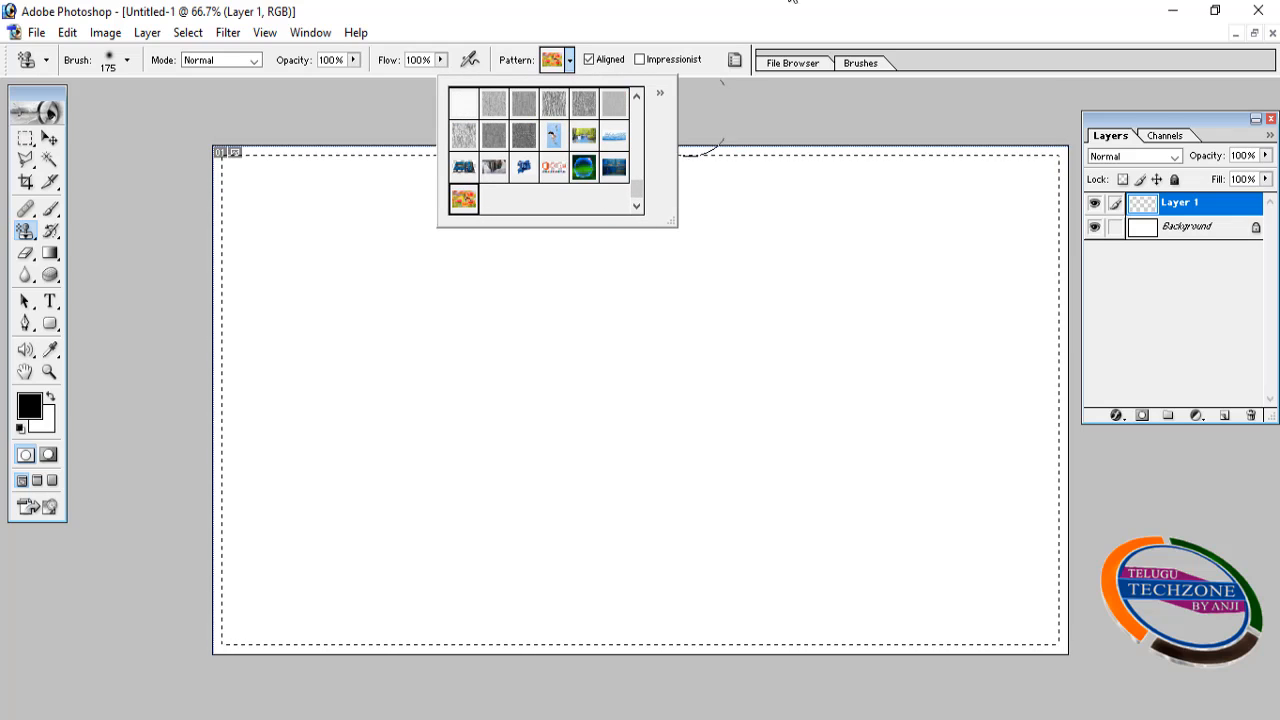
{"action": "left_click", "coordinate": [852, 6]}
{"action": "mouse_move", "coordinate": [700, 113]}
{"action": "left_mouse_down"}
{"action": "mouse_move", "coordinate": [697, 163]}
{"action": "mouse_move", "coordinate": [256, 195]}
{"action": "left_mouse_up"}
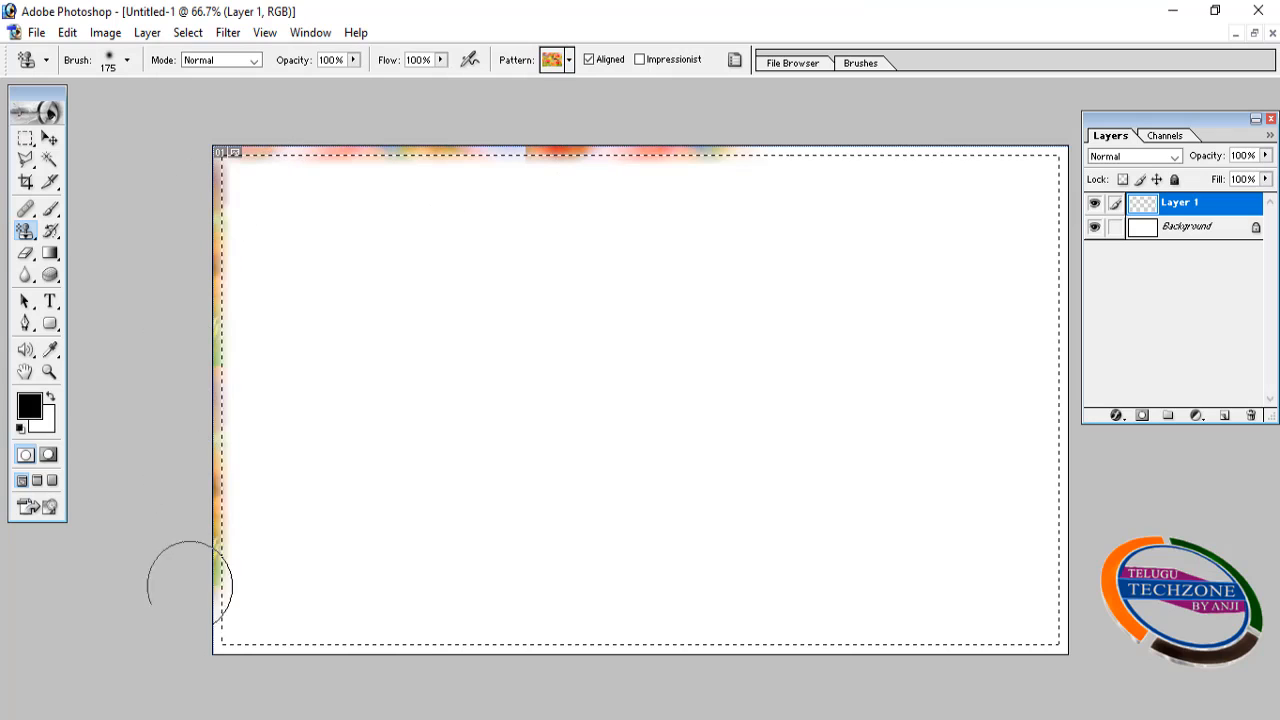
{"action": "mouse_move", "coordinate": [700, 648]}
{"action": "left_mouse_down"}
{"action": "mouse_move", "coordinate": [624, 650]}
{"action": "mouse_move", "coordinate": [1045, 600]}
{"action": "mouse_move", "coordinate": [1057, 675]}
{"action": "mouse_move", "coordinate": [1070, 390]}
{"action": "mouse_move", "coordinate": [500, 191]}
{"action": "mouse_move", "coordinate": [80, 114]}
{"action": "mouse_move", "coordinate": [211, 216]}
{"action": "left_mouse_up"}
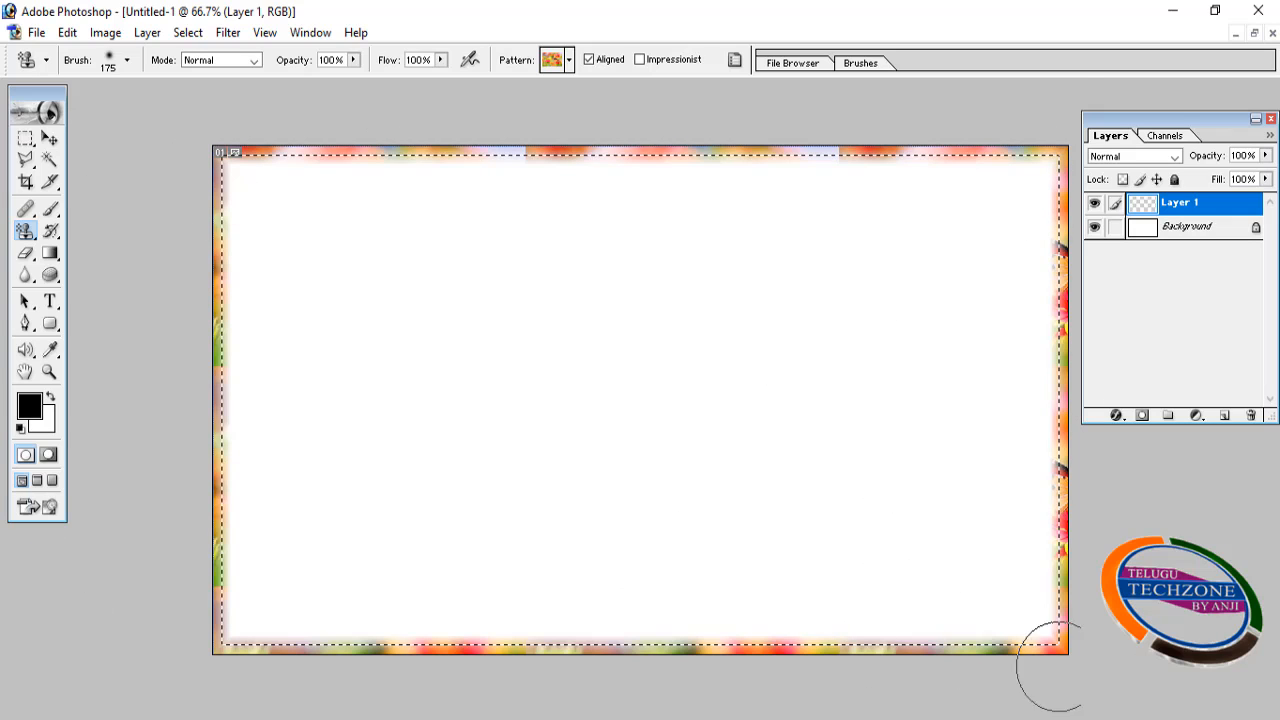
{"action": "left_click", "coordinate": [188, 32]}
{"action": "left_click", "coordinate": [218, 80]}
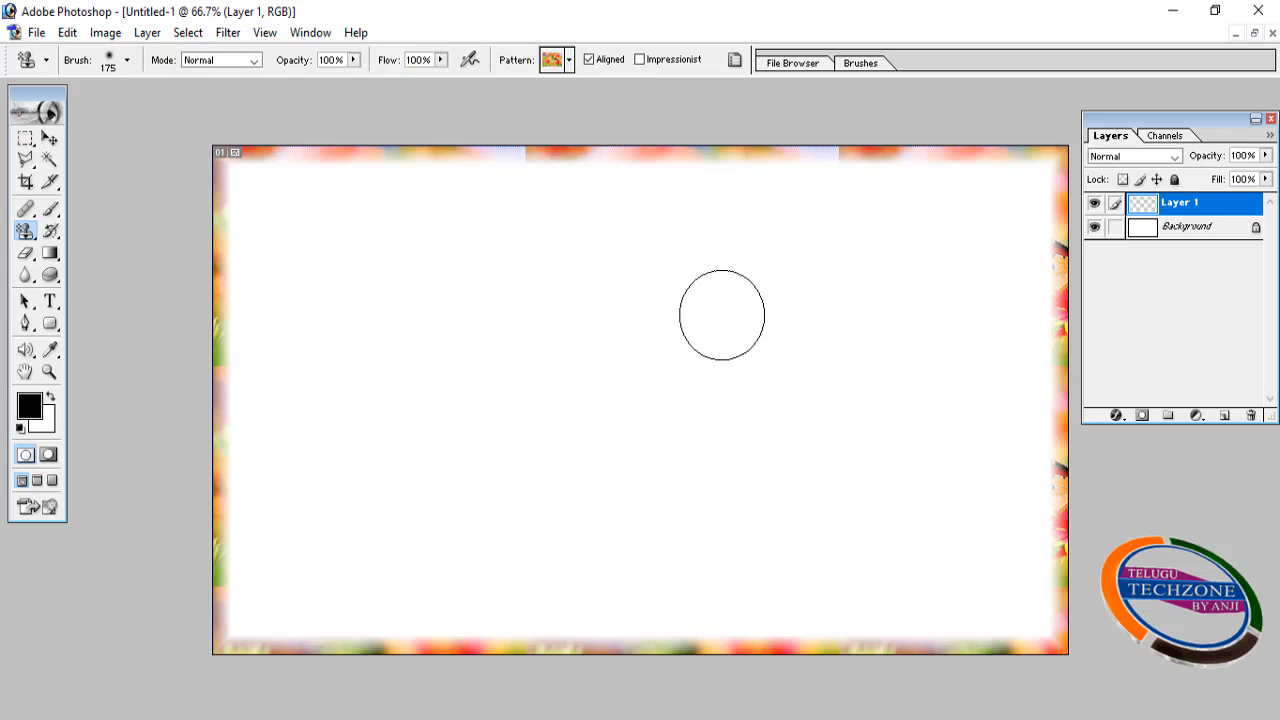
Step: Add another new layer and draw a rectangular marquee selection near the middle of the canvas
{"action": "key", "text": "m"}
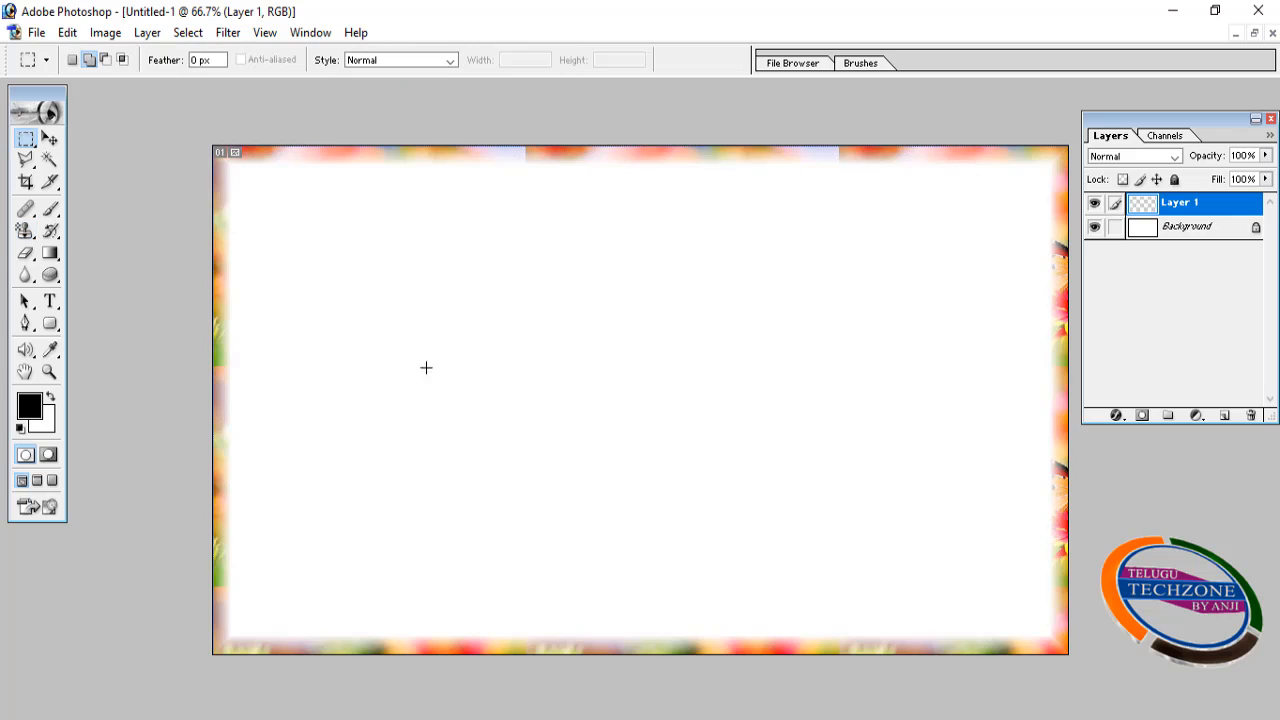
{"action": "left_click", "coordinate": [1226, 415]}
{"action": "left_click_drag", "start_coordinate": [446, 297], "coordinate": [710, 452]}
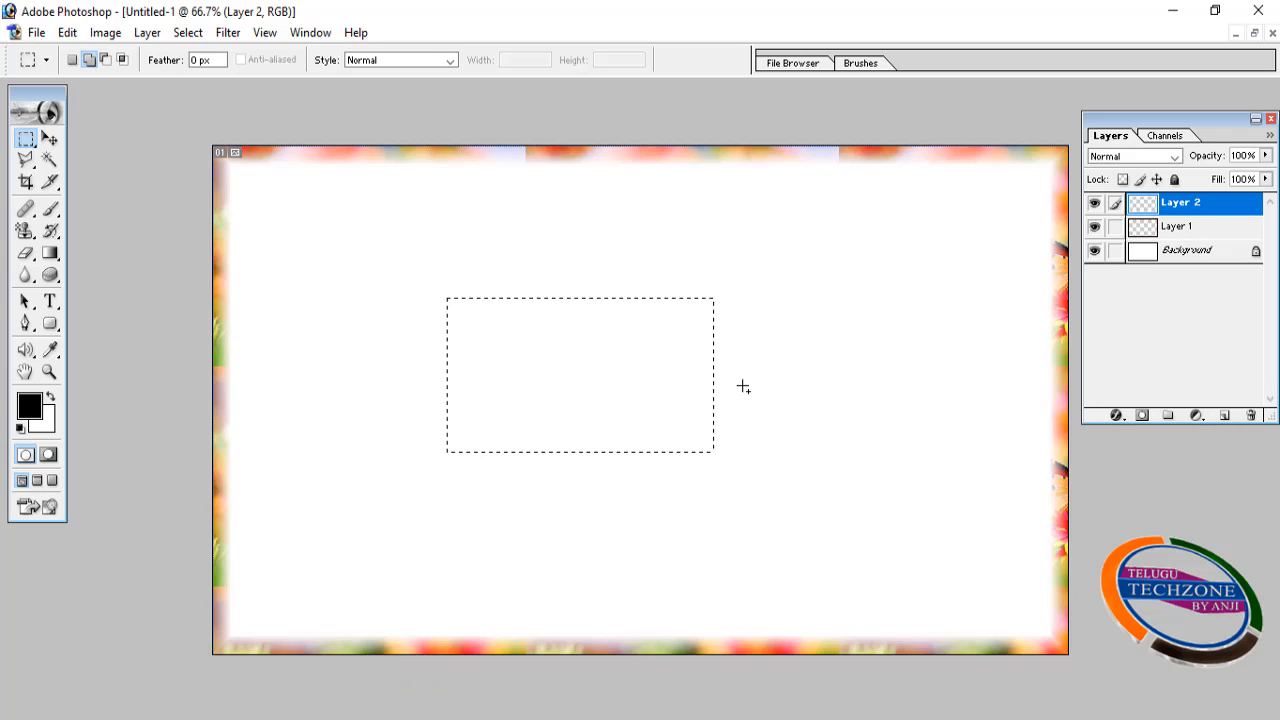
Step: Transform the rectangular selection to about 153% width and 70.6% height, rotated about -2.1°
{"action": "left_click", "coordinate": [186, 34]}
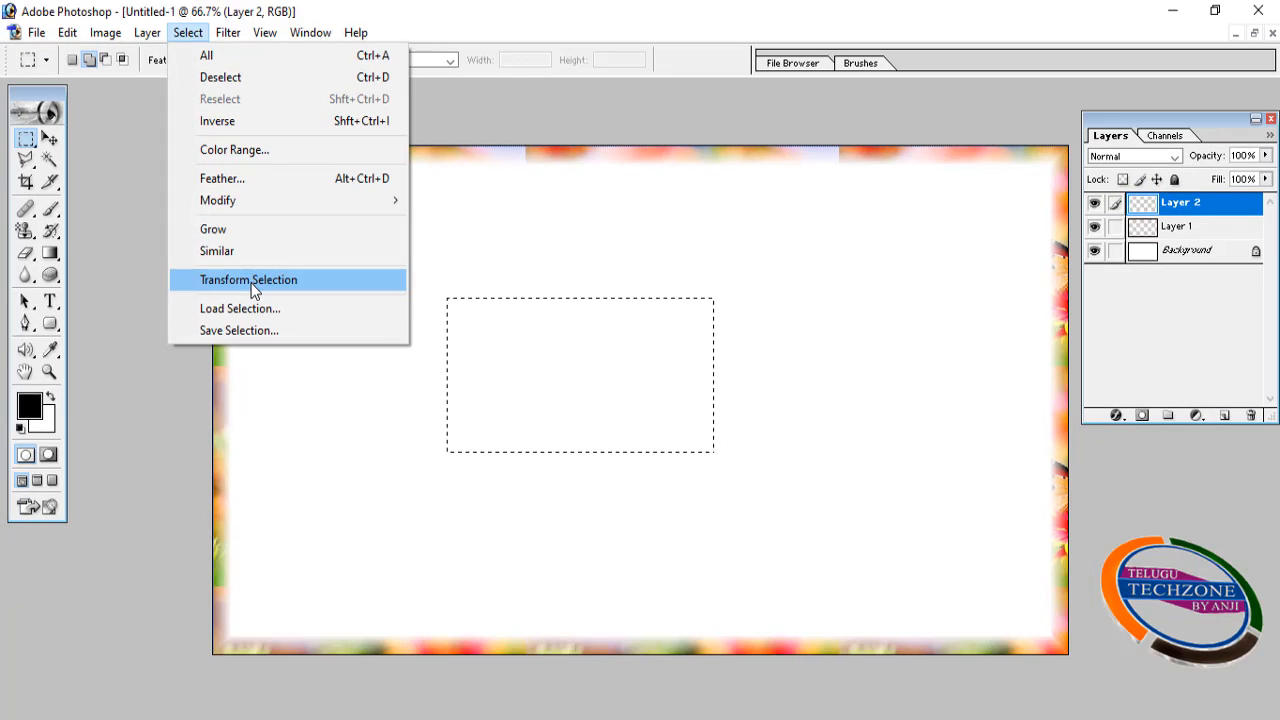
{"action": "left_click", "coordinate": [250, 281]}
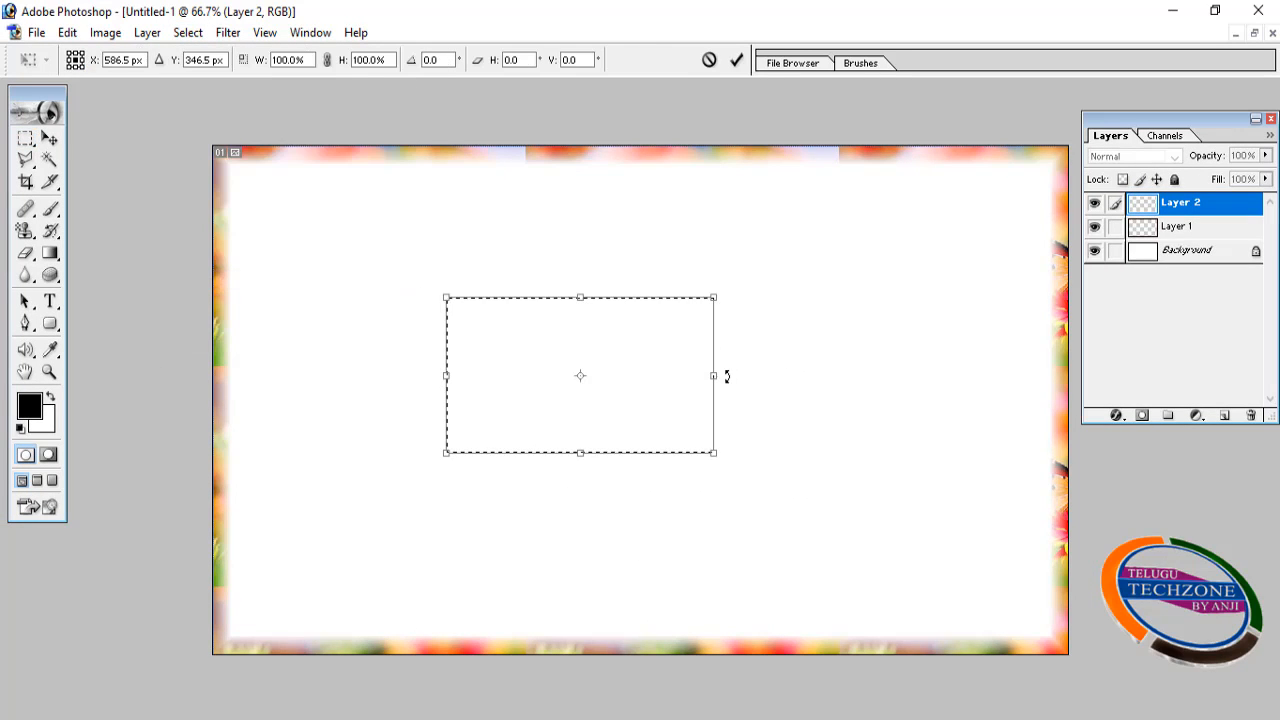
{"action": "left_click_drag", "start_coordinate": [716, 375], "coordinate": [856, 378]}
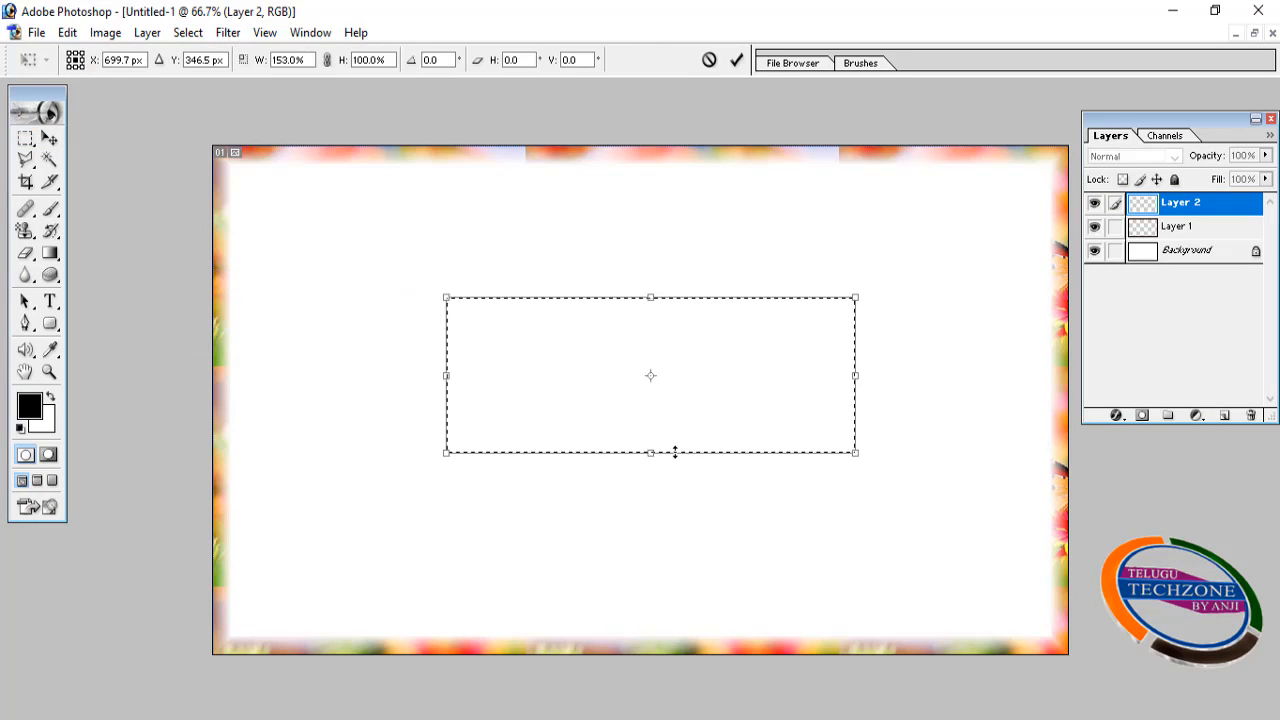
{"action": "left_click_drag", "start_coordinate": [674, 452], "coordinate": [679, 406]}
{"action": "mouse_move", "coordinate": [903, 403]}
{"action": "left_mouse_down"}
{"action": "mouse_move", "coordinate": [890, 453]}
{"action": "mouse_move", "coordinate": [922, 396]}
{"action": "left_mouse_up"}
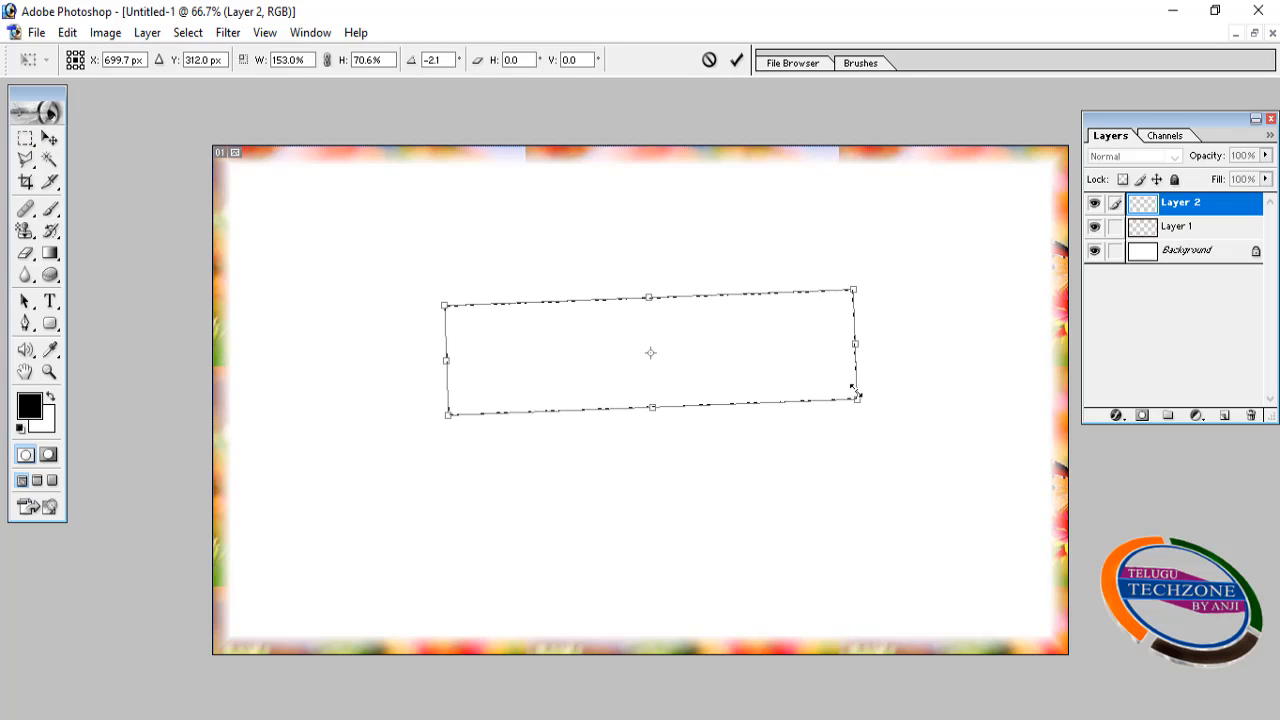
Step: Distort the selection by pulling its two right corners to near the canvas's upper and lower edges, and apply the transformation
{"action": "right_click", "coordinate": [803, 368]}
{"action": "left_click", "coordinate": [850, 450]}
{"action": "left_click_drag", "start_coordinate": [854, 296], "coordinate": [876, 169]}
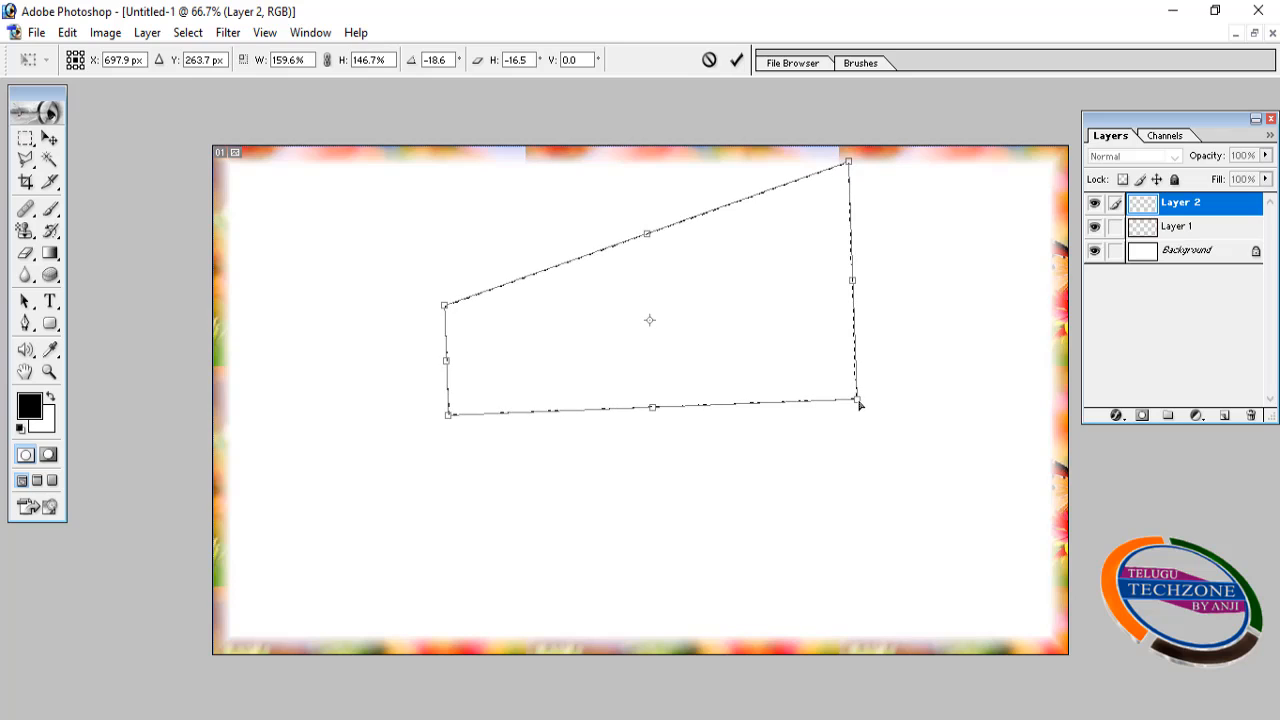
{"action": "left_click_drag", "start_coordinate": [858, 402], "coordinate": [864, 642]}
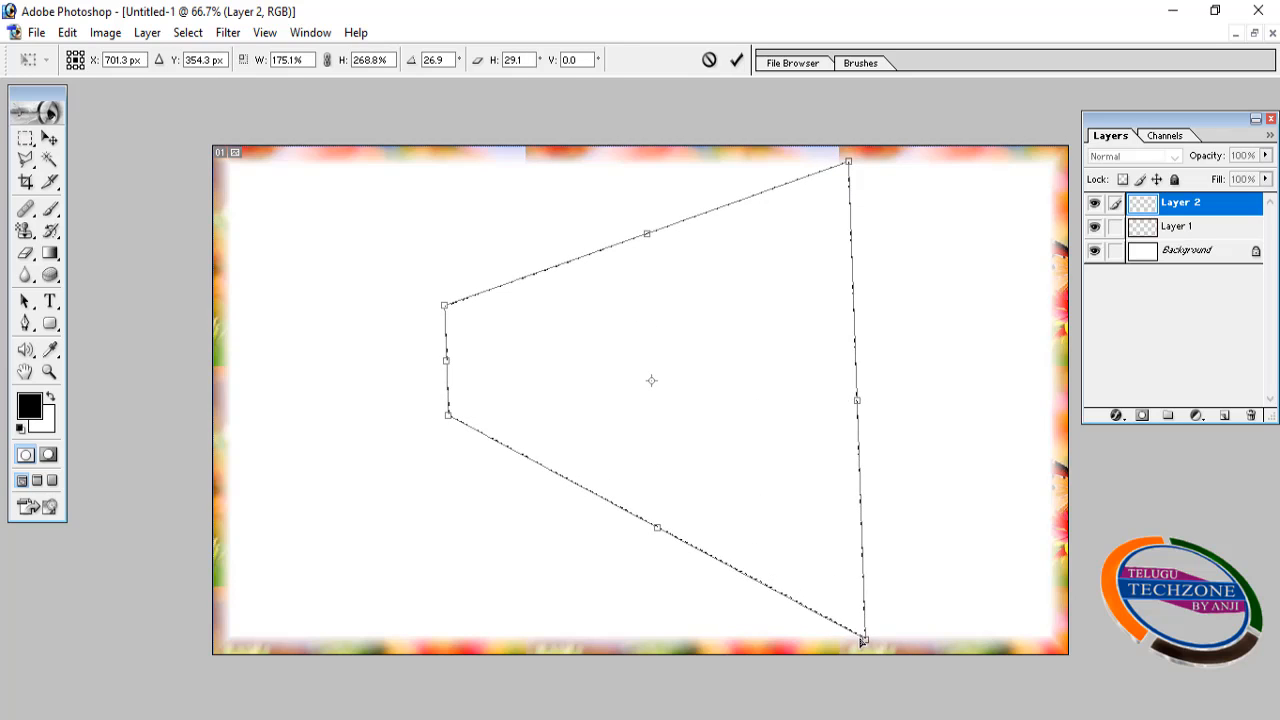
{"action": "key", "text": "Return"}
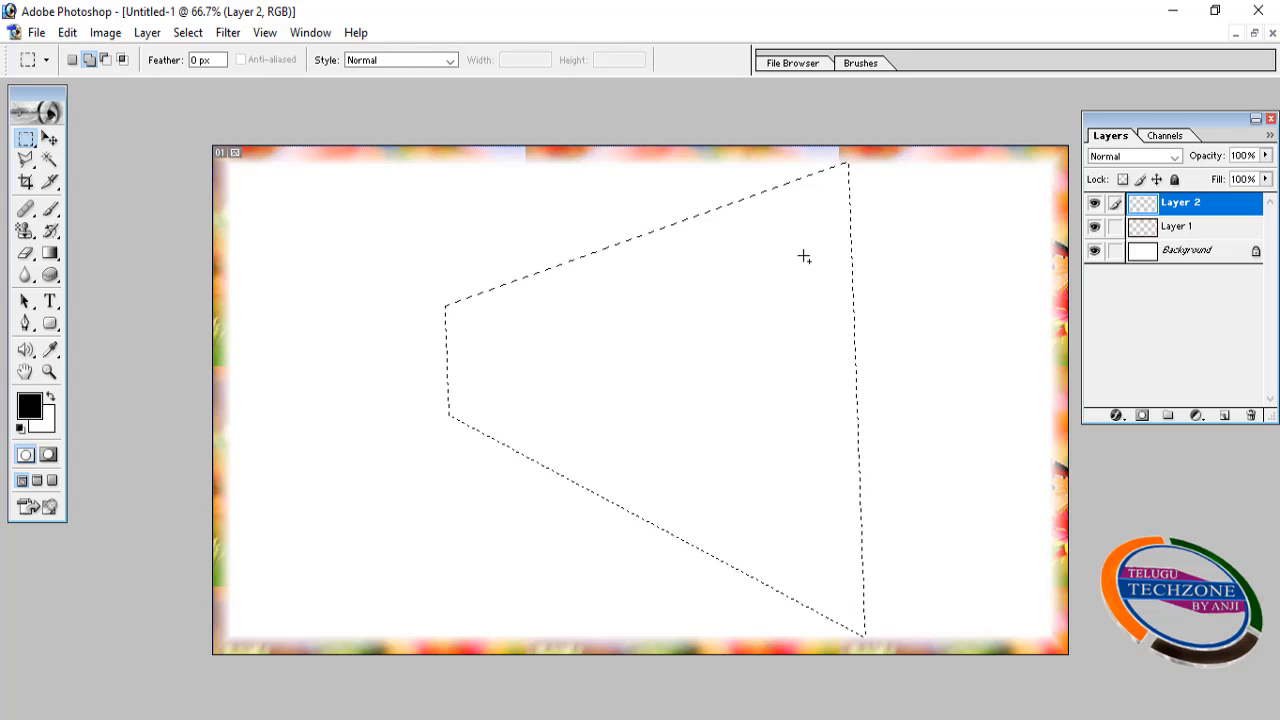
Step: Try to smooth the distorted selection with a sample radius of 25 pixels
{"action": "left_click", "coordinate": [190, 34]}
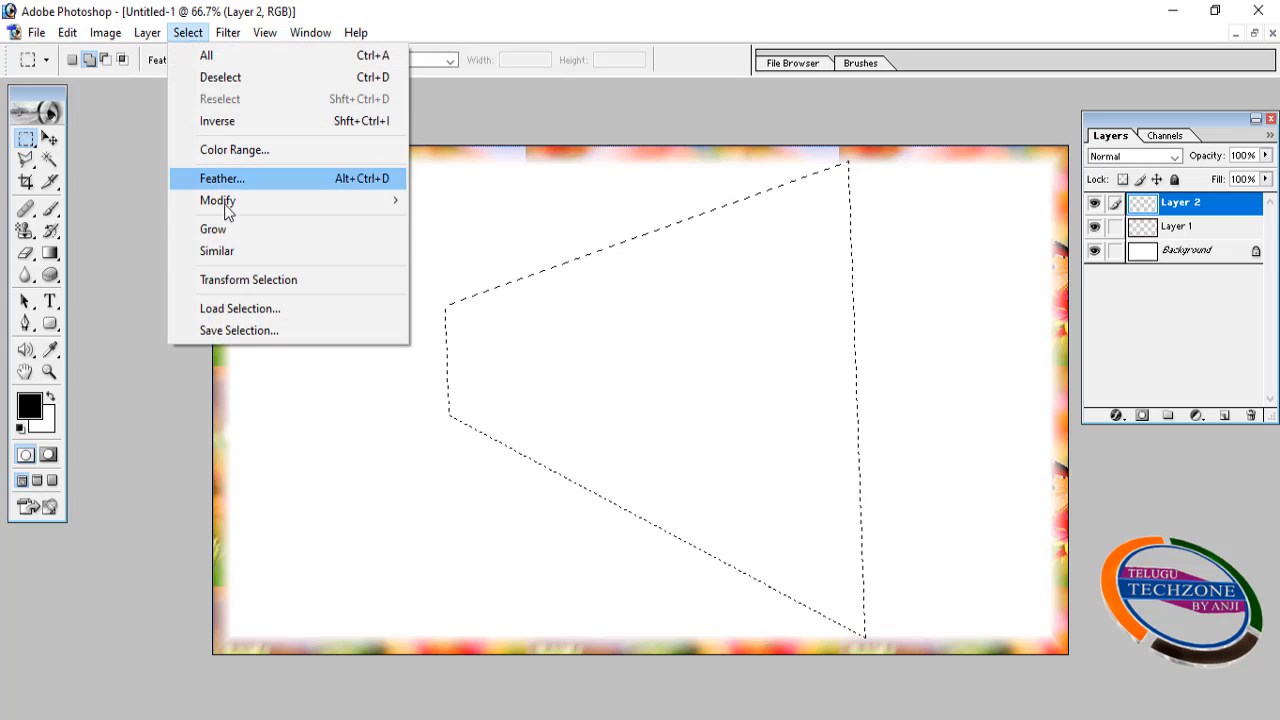
{"action": "mouse_move", "coordinate": [328, 200]}
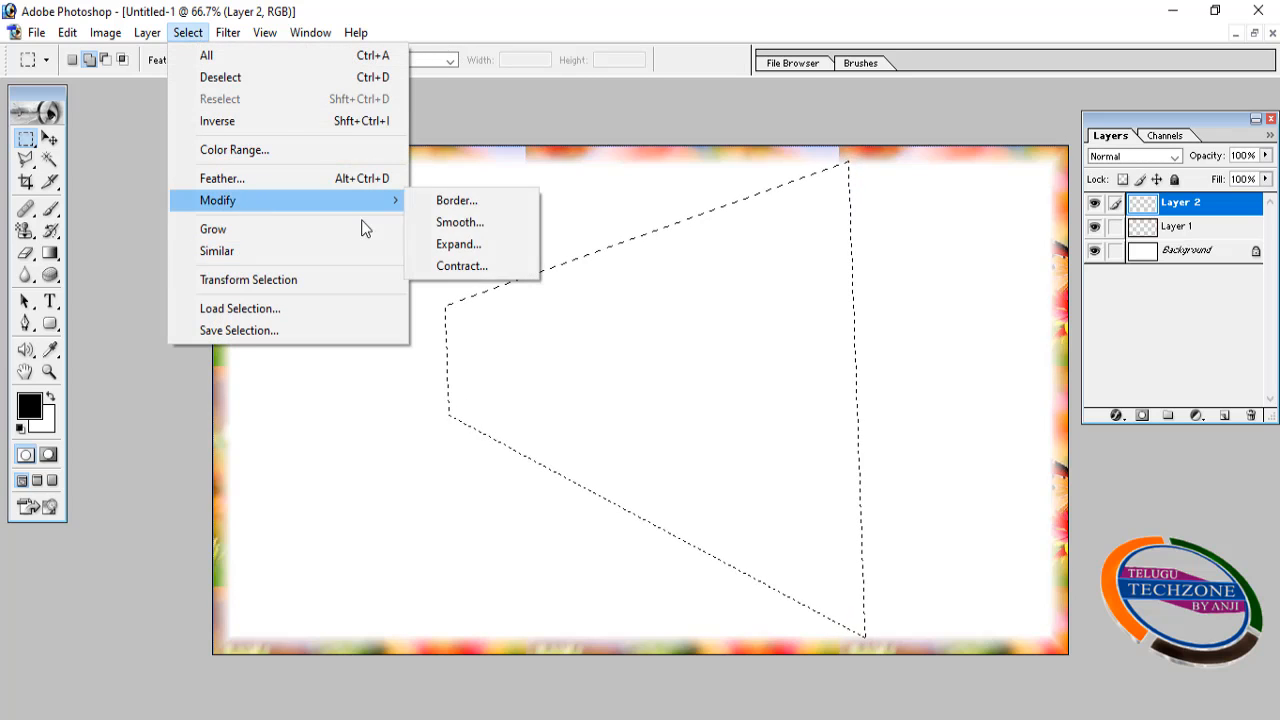
{"action": "left_click", "coordinate": [477, 222]}
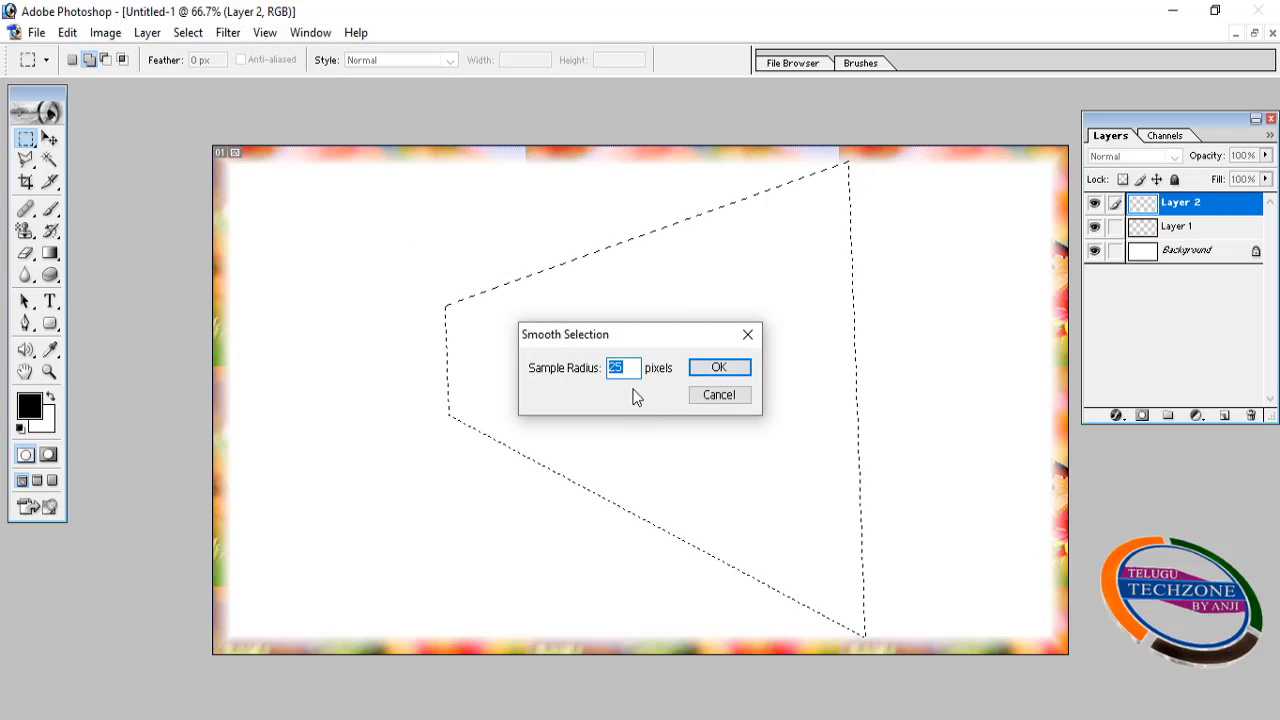
{"action": "left_click", "coordinate": [709, 369]}
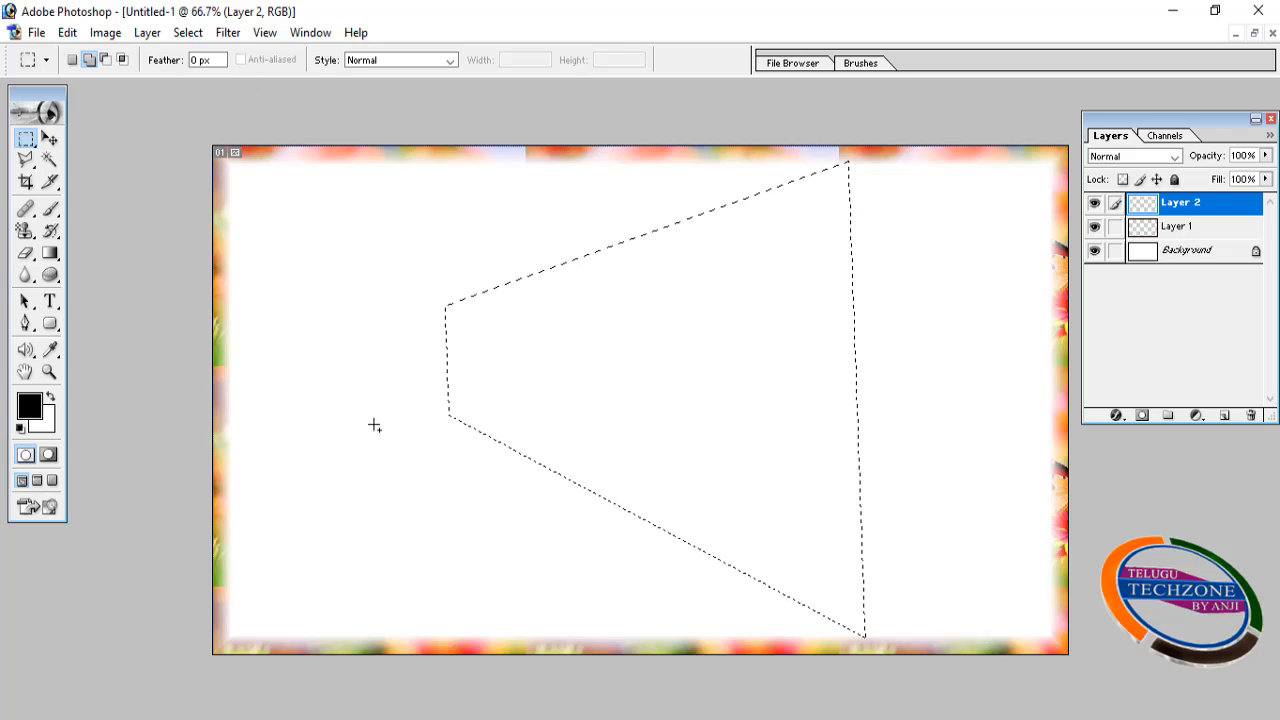
Step: Turn the distorted selection into a border selection 30 pixels wide
{"action": "left_click", "coordinate": [187, 32]}
{"action": "mouse_move", "coordinate": [258, 198]}
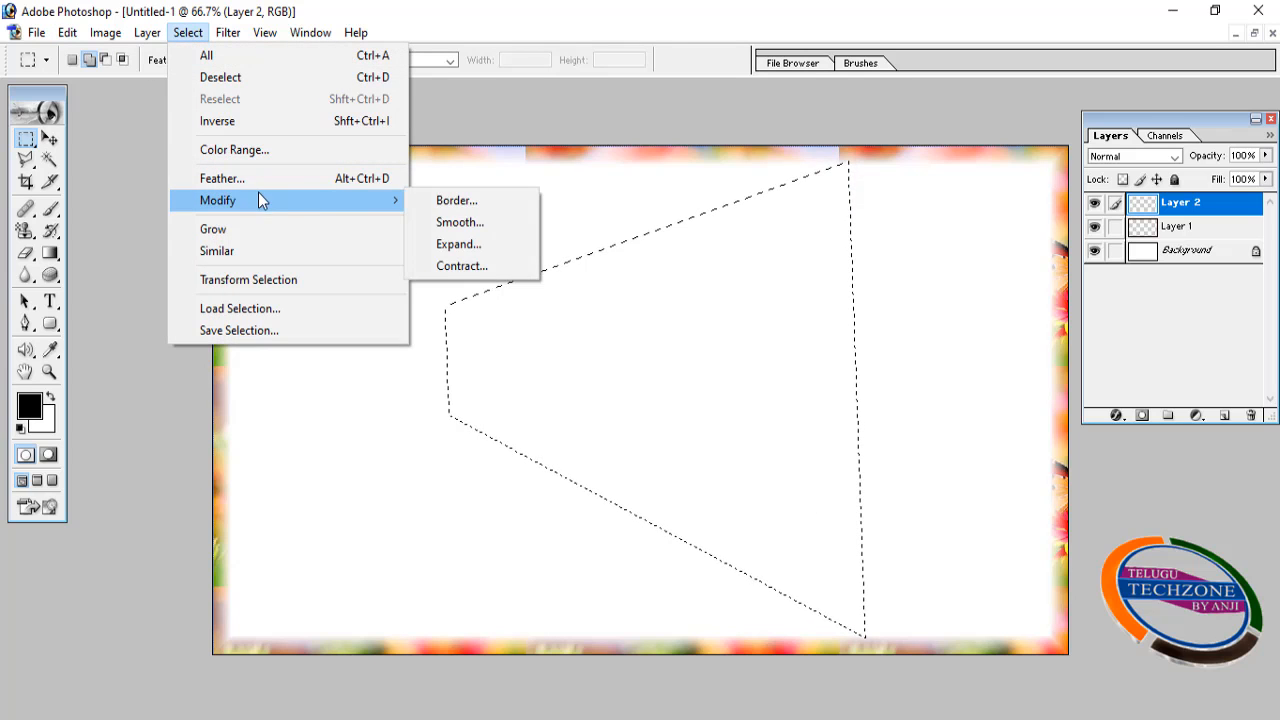
{"action": "left_click", "coordinate": [473, 200]}
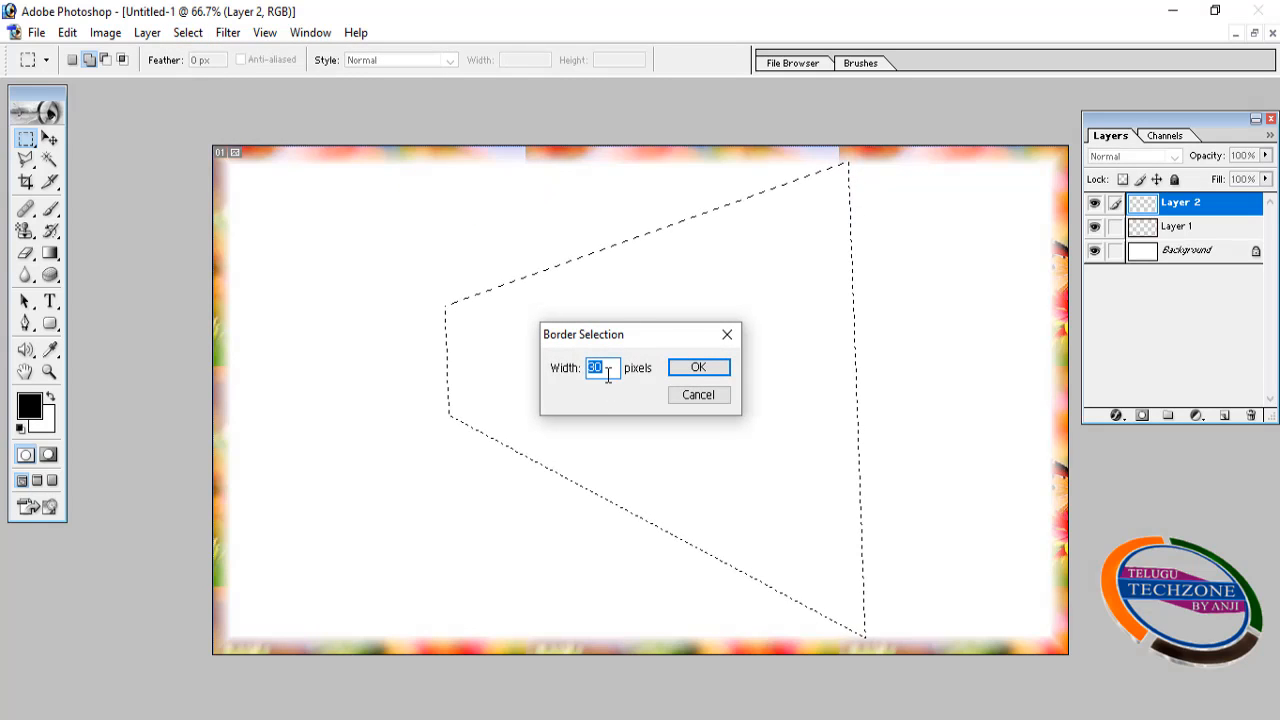
{"action": "left_click", "coordinate": [698, 367]}
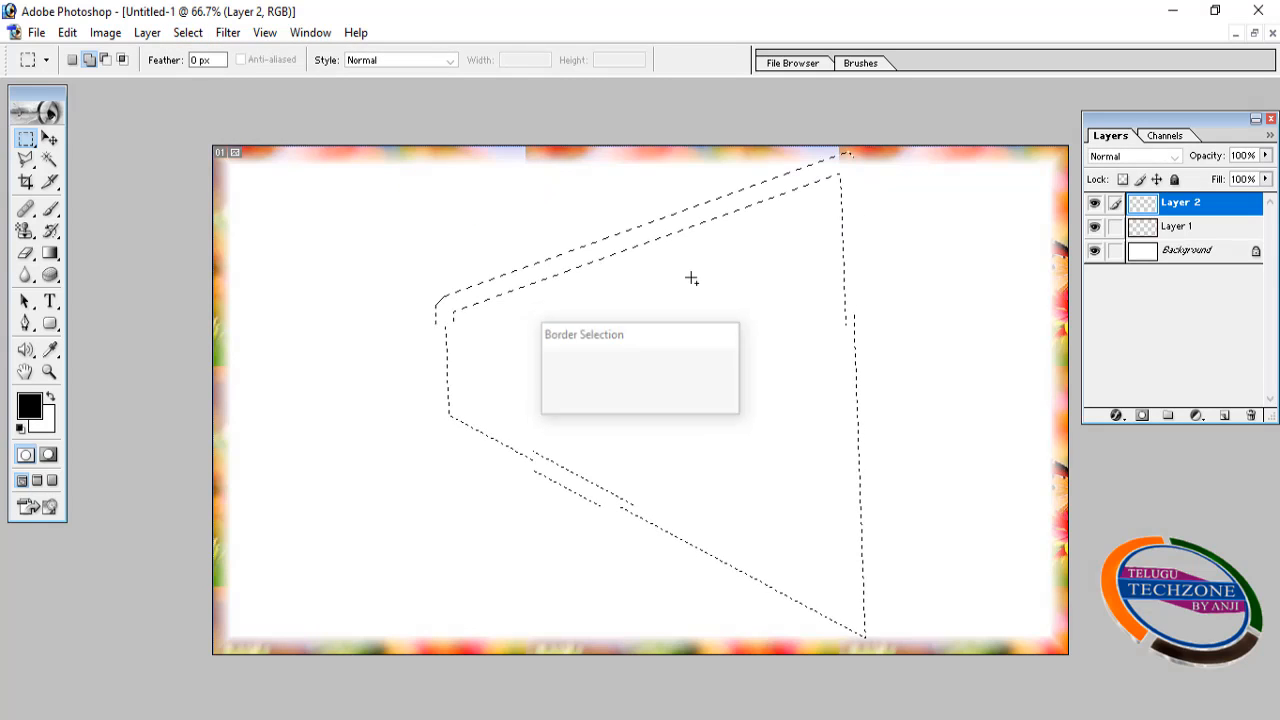
Step: Paint all sides of the distorted border selection with the Pattern Stamp tool using the dark blue picture pattern
{"action": "left_click", "coordinate": [25, 230]}
{"action": "left_click", "coordinate": [570, 60]}
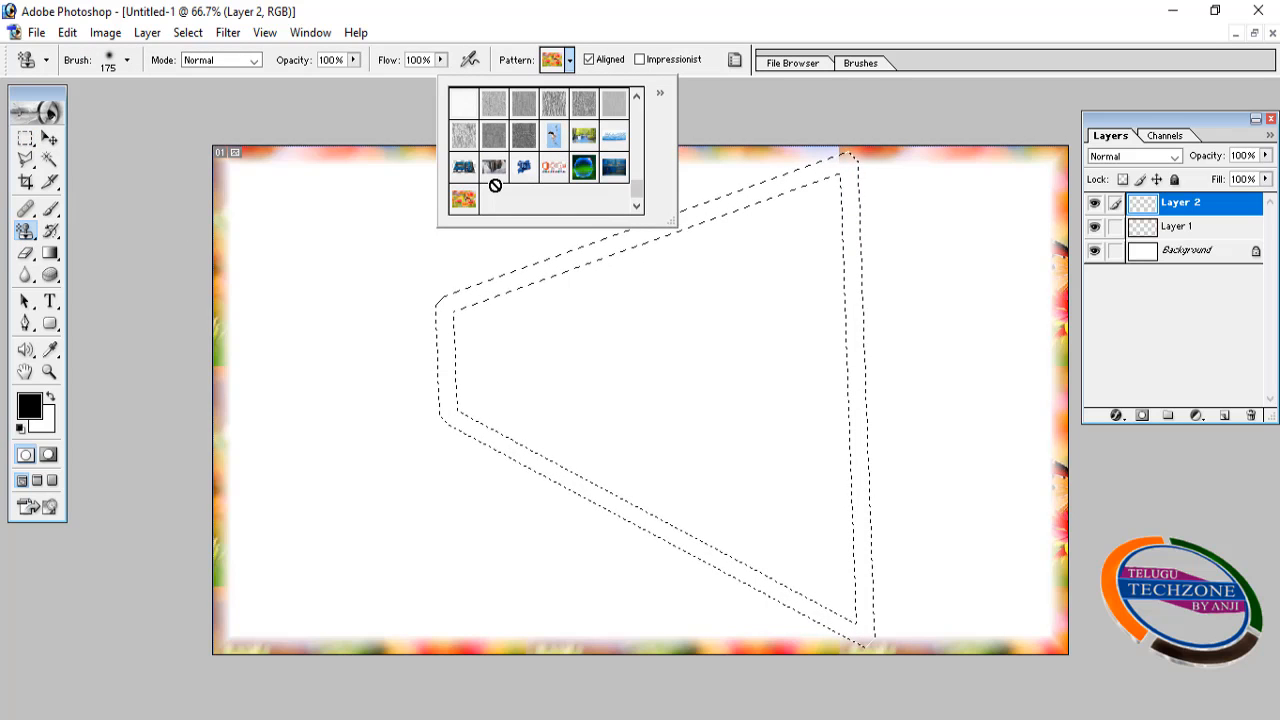
{"action": "left_click", "coordinate": [614, 167]}
{"action": "mouse_move", "coordinate": [445, 300]}
{"action": "left_mouse_down"}
{"action": "mouse_move", "coordinate": [486, 298]}
{"action": "mouse_move", "coordinate": [803, 148]}
{"action": "left_mouse_up"}
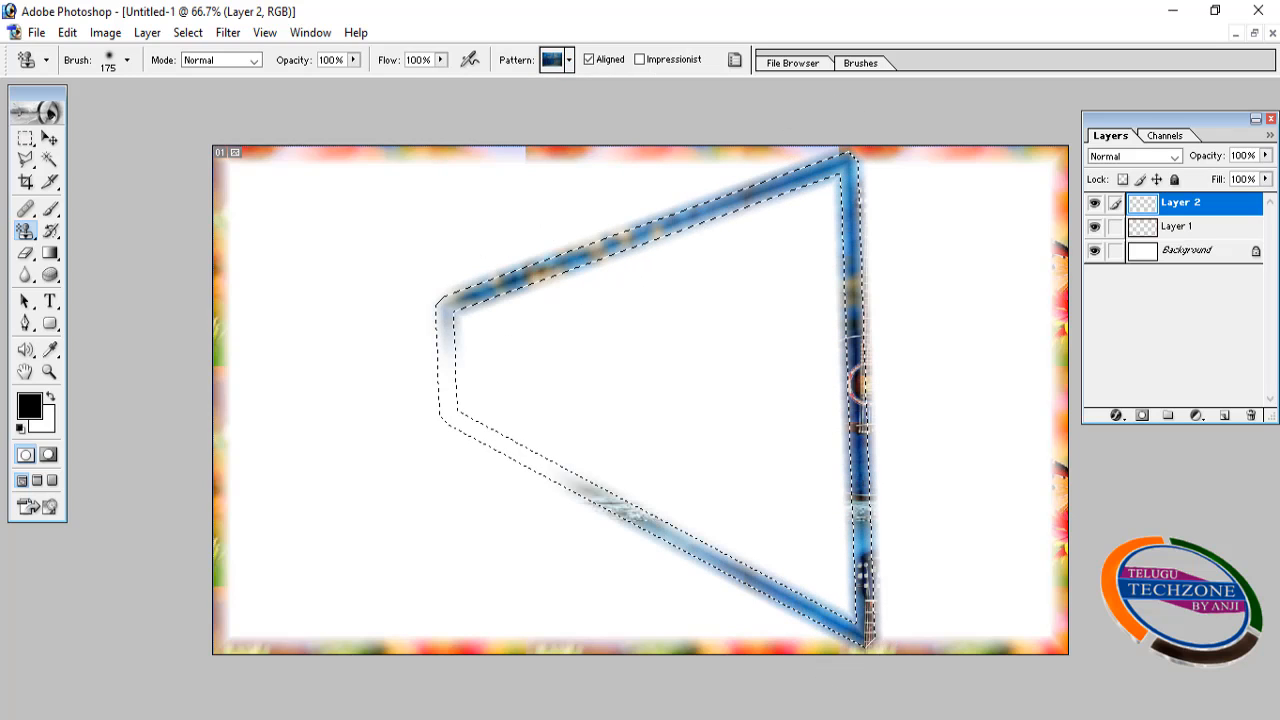
{"action": "left_click_drag", "start_coordinate": [445, 305], "coordinate": [590, 495]}
{"action": "left_click_drag", "start_coordinate": [450, 303], "coordinate": [870, 160]}
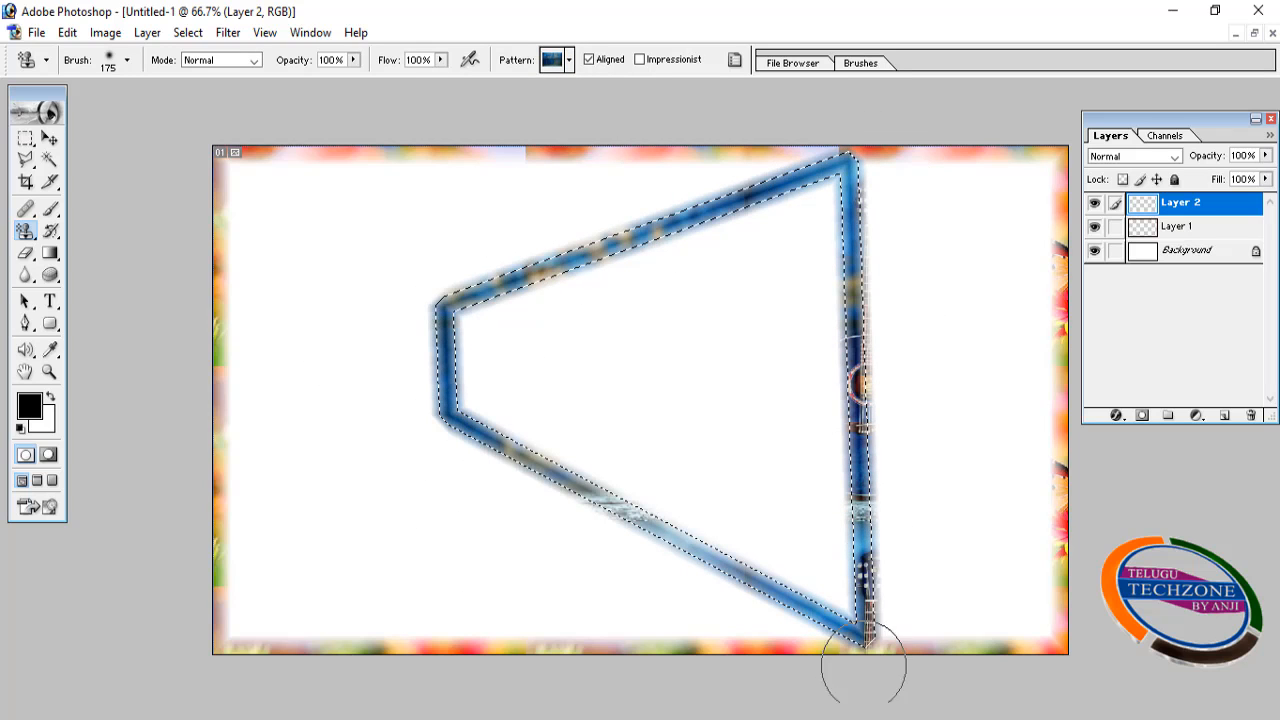
Step: Finish stamping the picture pattern over the distorted border selection on Layer 2 and deselect it
{"action": "mouse_move", "coordinate": [756, 168]}
{"action": "left_mouse_down"}
{"action": "mouse_move", "coordinate": [466, 337]}
{"action": "mouse_move", "coordinate": [800, 600]}
{"action": "left_mouse_up"}
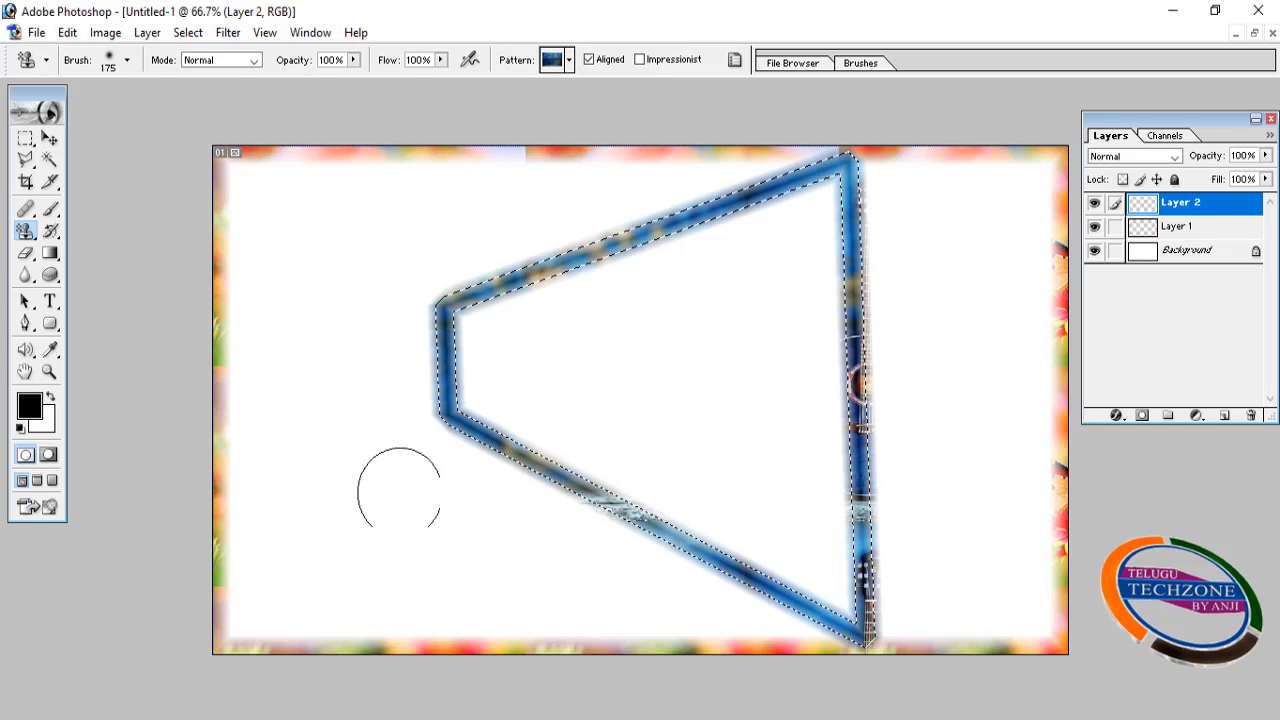
{"action": "left_click", "coordinate": [188, 32]}
{"action": "left_click", "coordinate": [222, 79]}
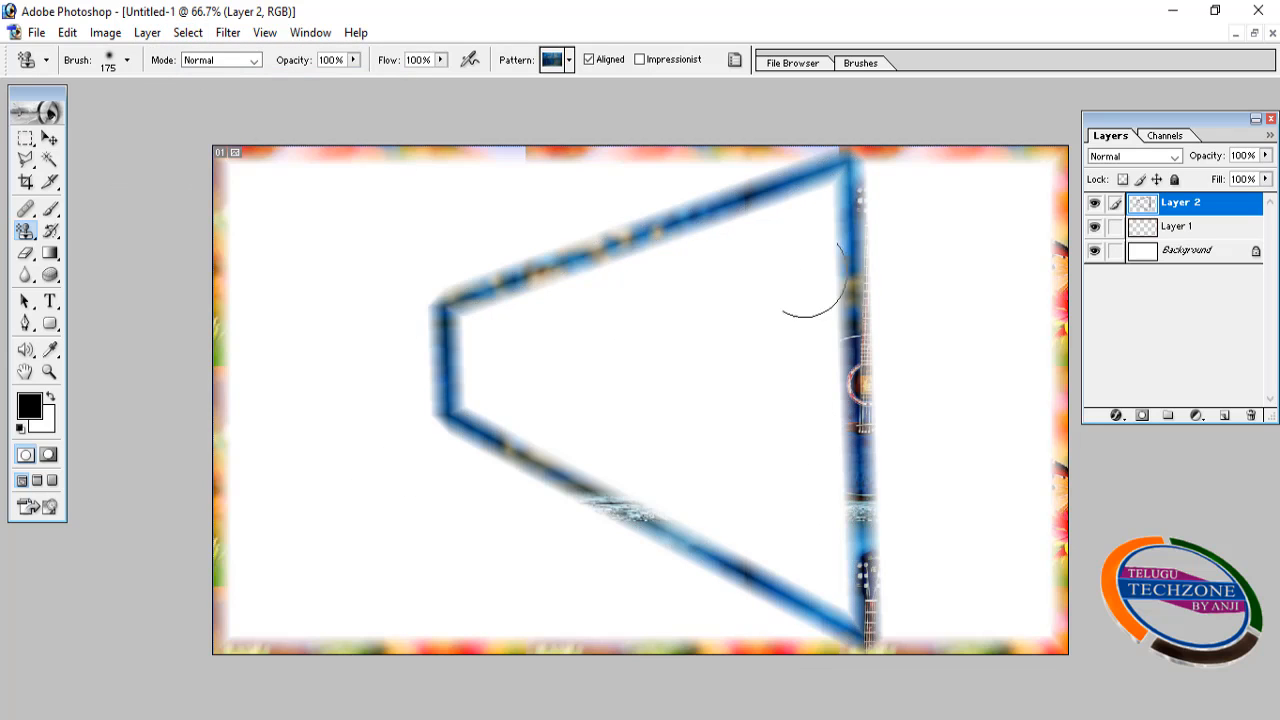
Step: Start a horizontal text inside the blue border shape and set its font to Bookman Old Style
{"action": "left_click", "coordinate": [54, 308]}
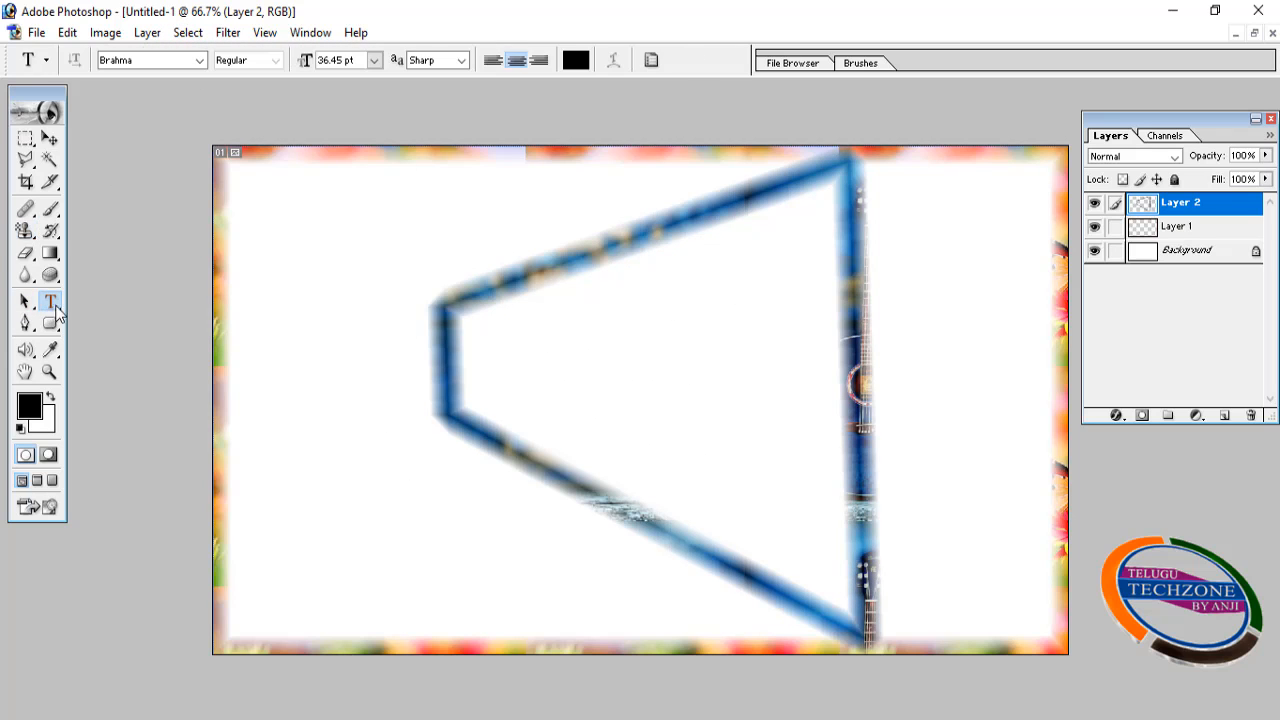
{"action": "left_click", "coordinate": [556, 384]}
{"action": "type", "text": "ువ"}
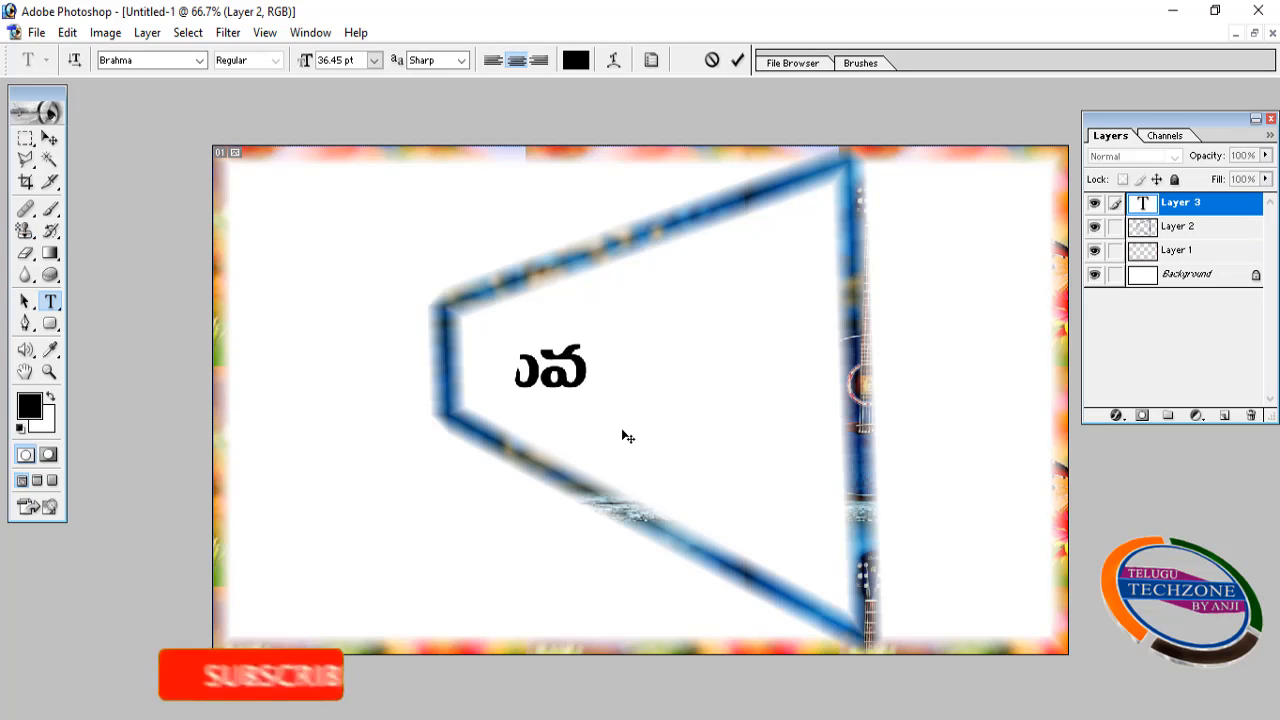
{"action": "key", "text": "ctrl+a"}
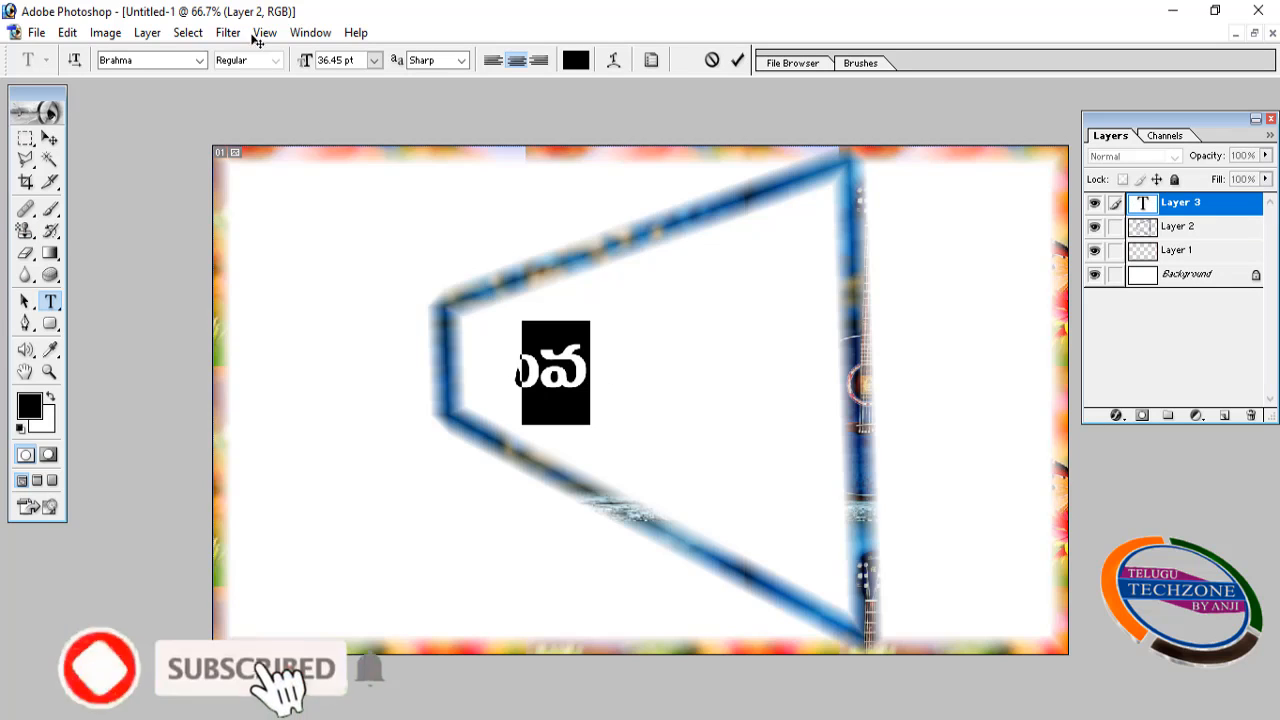
{"action": "left_click", "coordinate": [154, 59]}
{"action": "type", "text": "Bookman Old Style"}
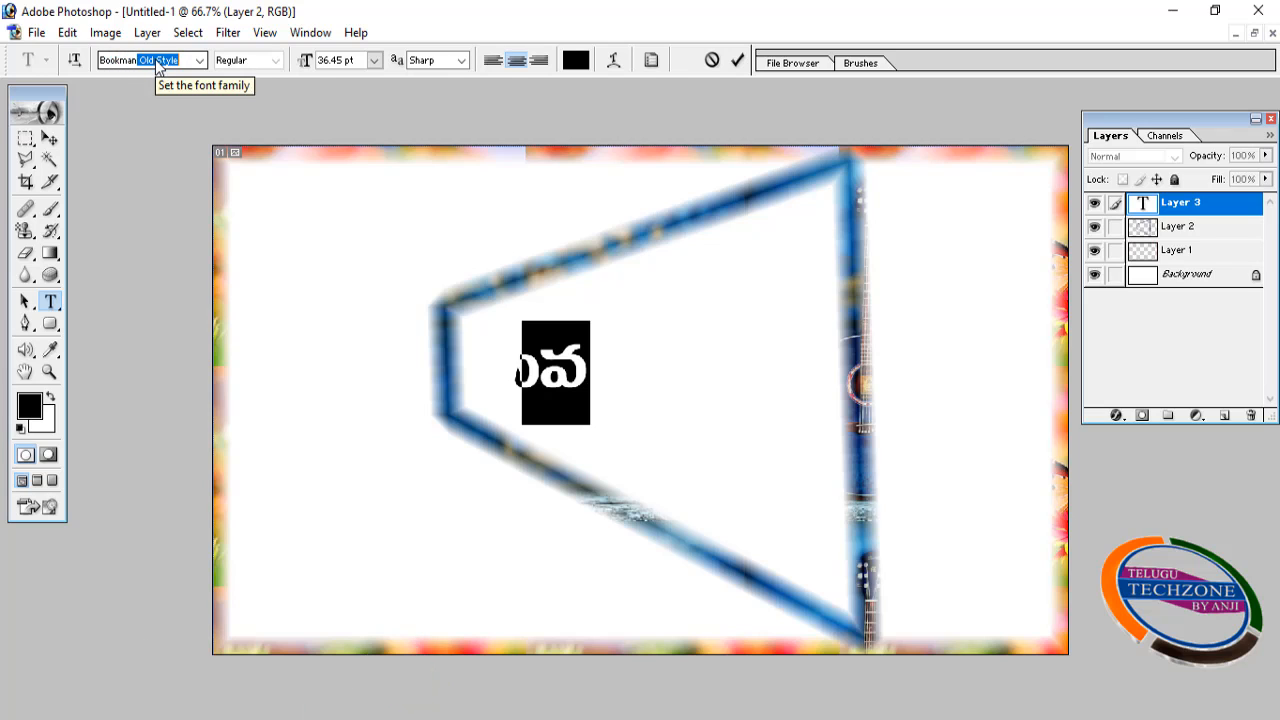
{"action": "key", "text": "Return"}
Step: Enter the text "Telugu Tech Zone By" followed by the channel author's name, and set the whole line to 14 pt
{"action": "type", "text": "Telugu"}
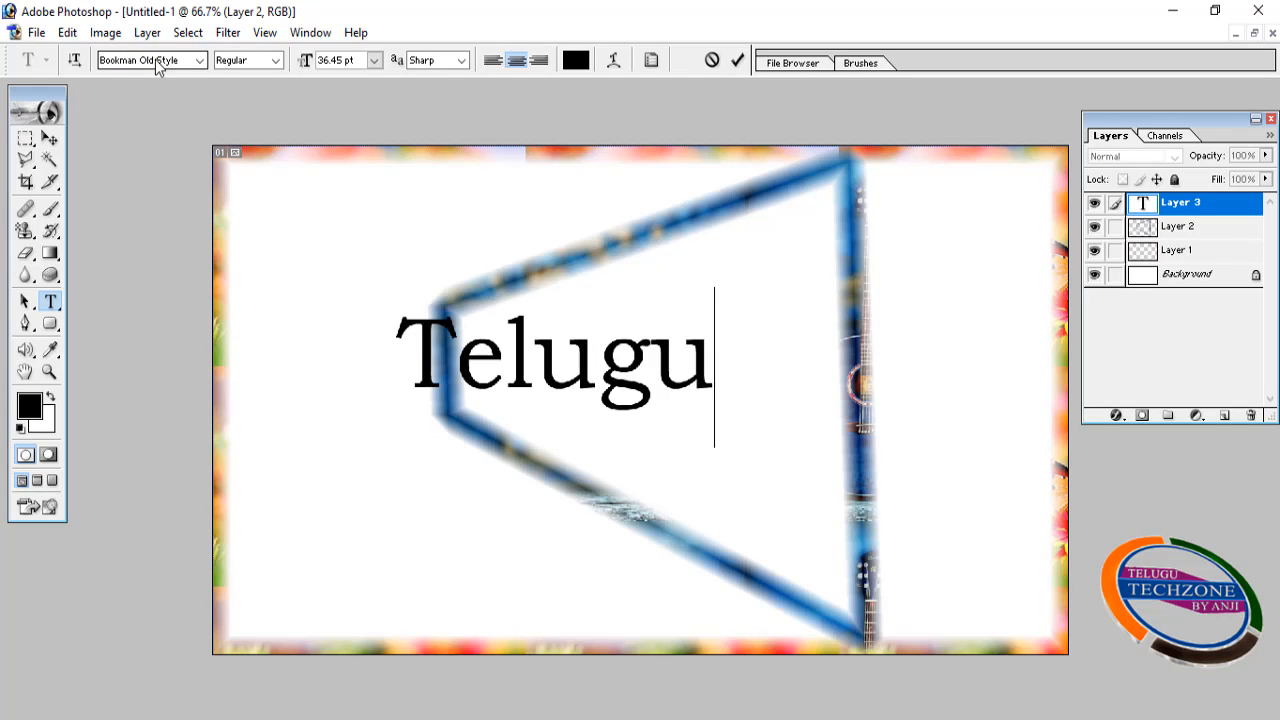
{"action": "type", "text": " Tech Zon"}
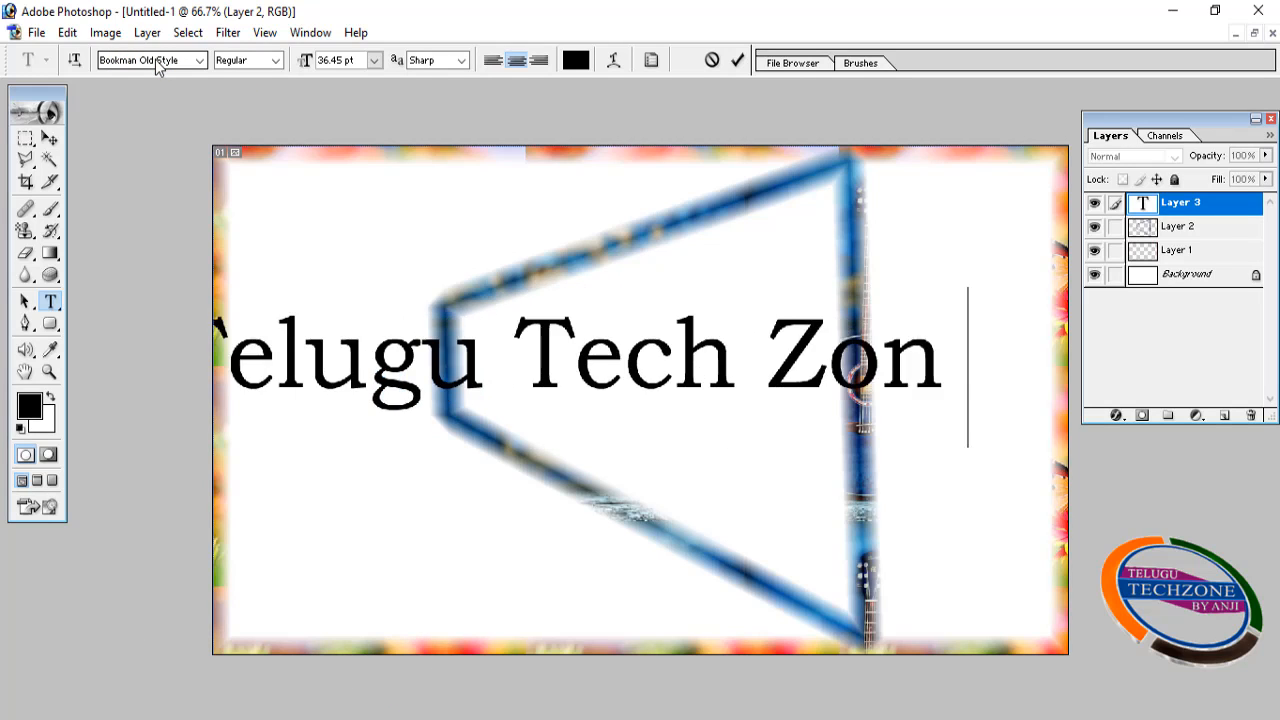
{"action": "type", "text": "e By An"}
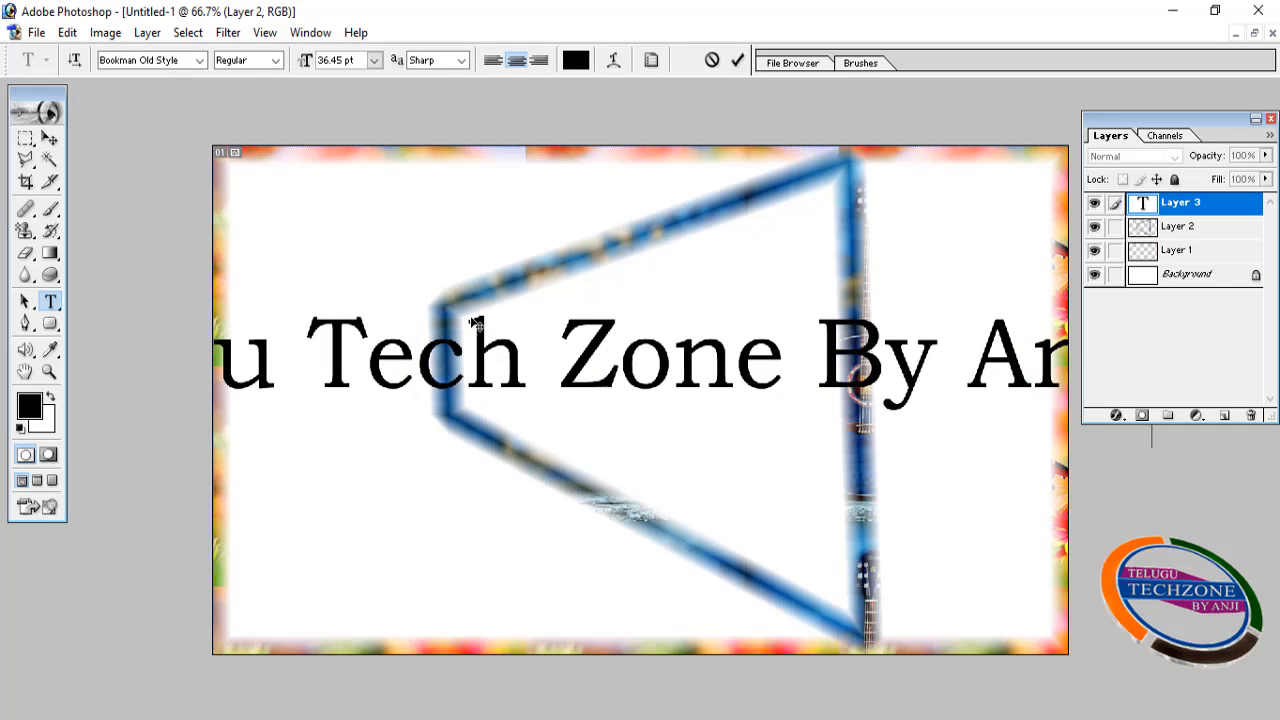
{"action": "key", "text": "ctrl+a"}
{"action": "left_click", "coordinate": [365, 59]}
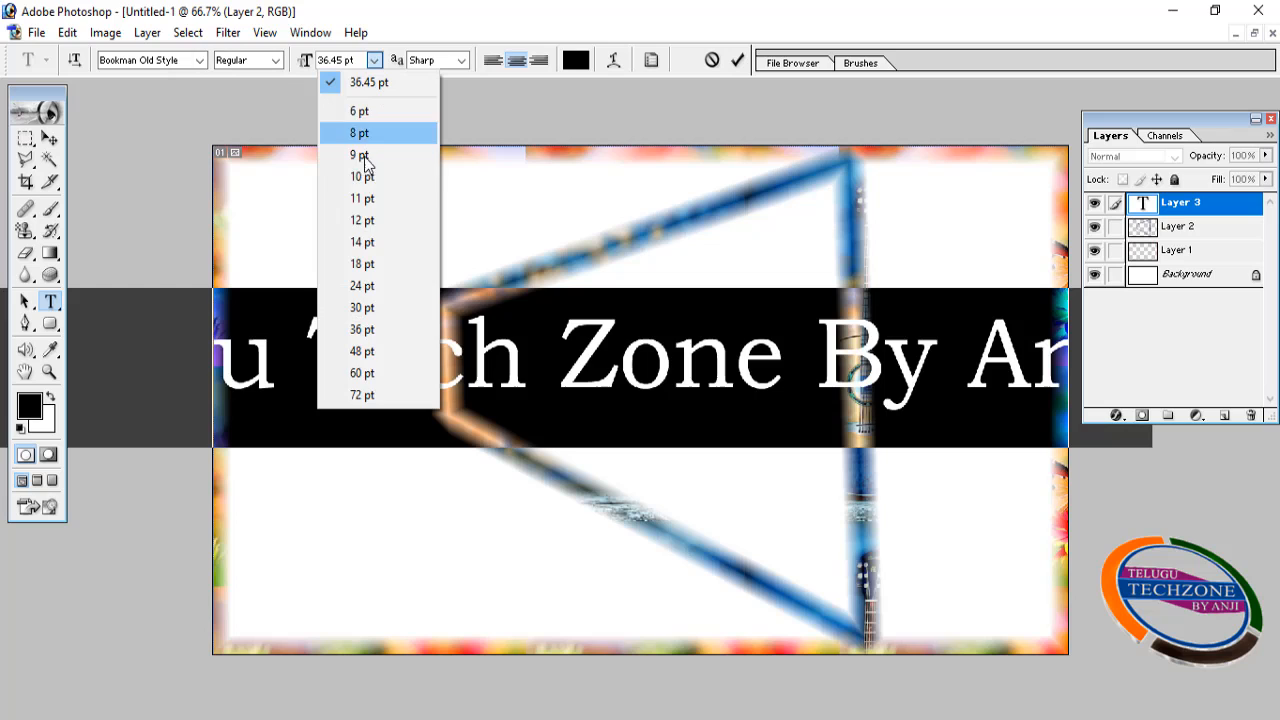
{"action": "left_click", "coordinate": [372, 246]}
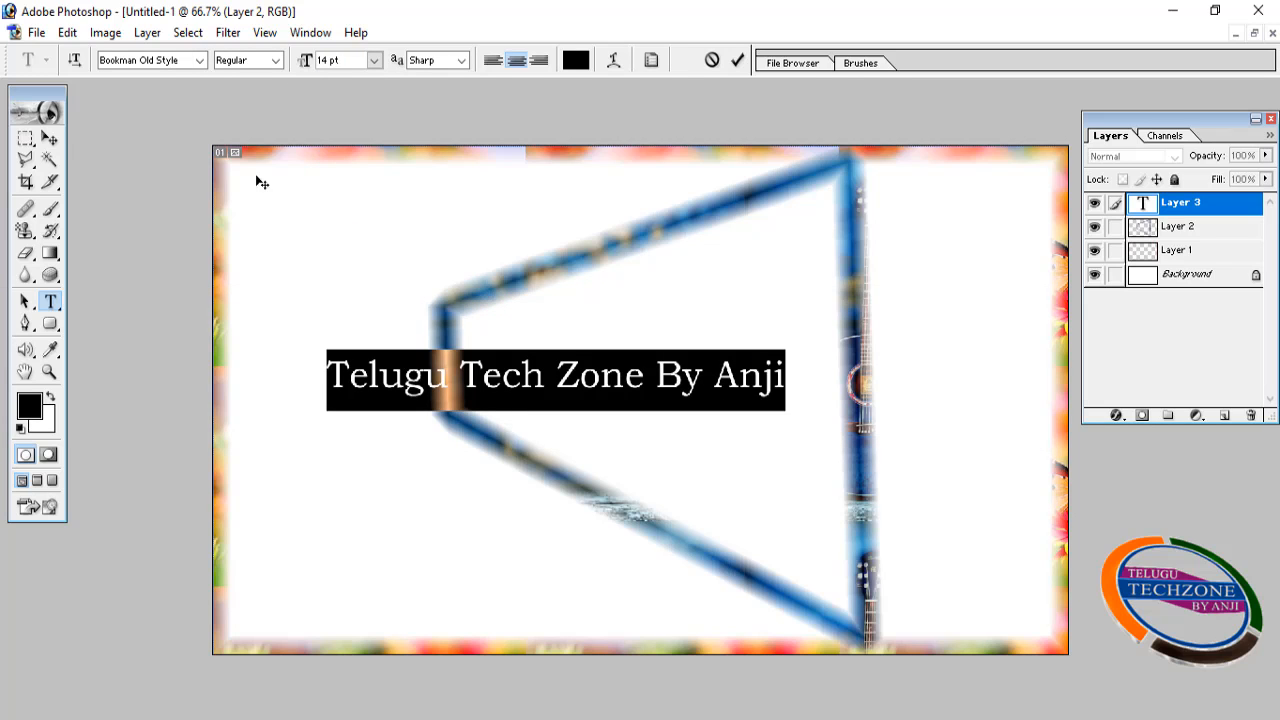
Step: Free-transform the text line to about 76% width, move it slightly up inside the blue border shape, and apply the transformation
{"action": "left_click", "coordinate": [49, 137]}
{"action": "left_click", "coordinate": [67, 32]}
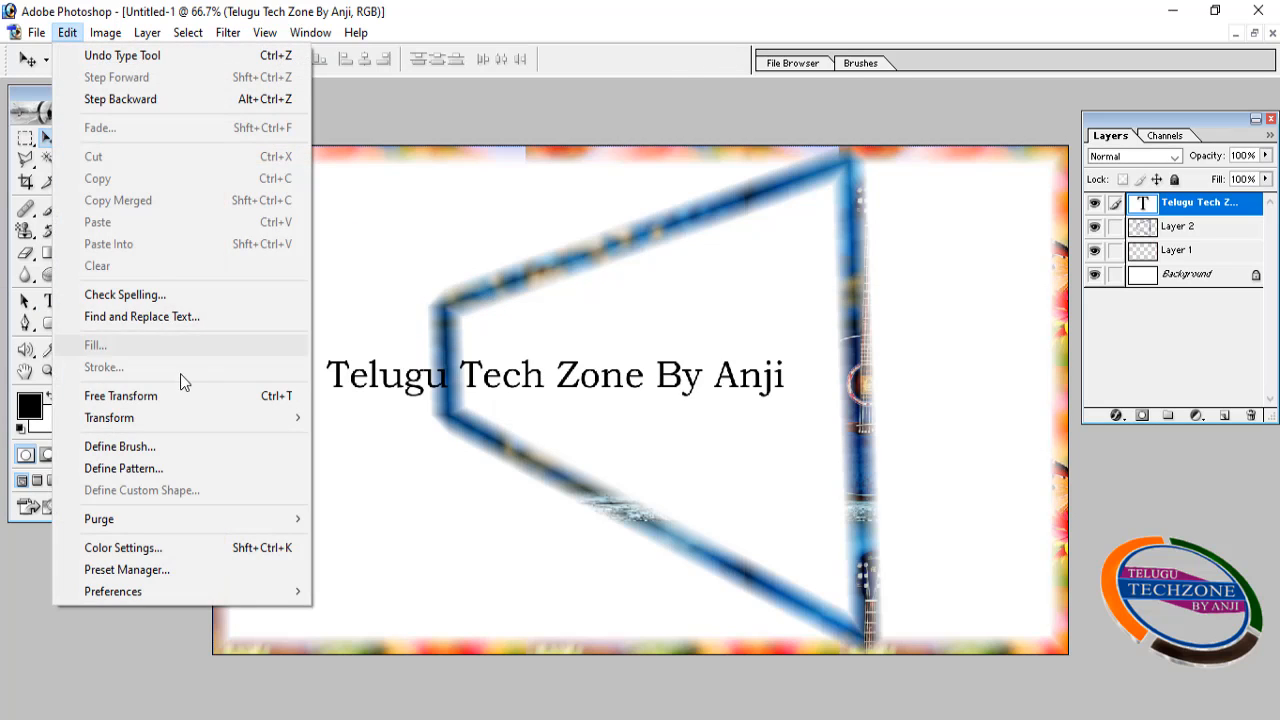
{"action": "left_click", "coordinate": [150, 396]}
{"action": "left_click_drag", "start_coordinate": [325, 378], "coordinate": [476, 387]}
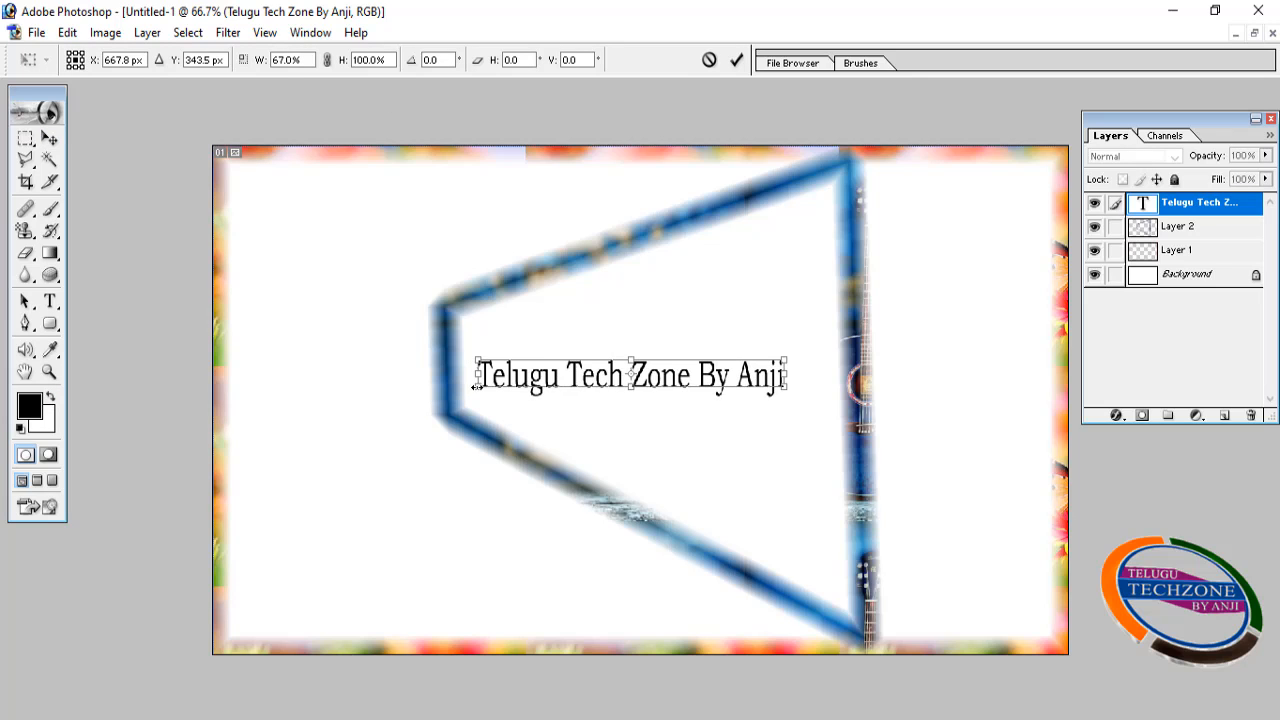
{"action": "left_click_drag", "start_coordinate": [785, 375], "coordinate": [826, 374]}
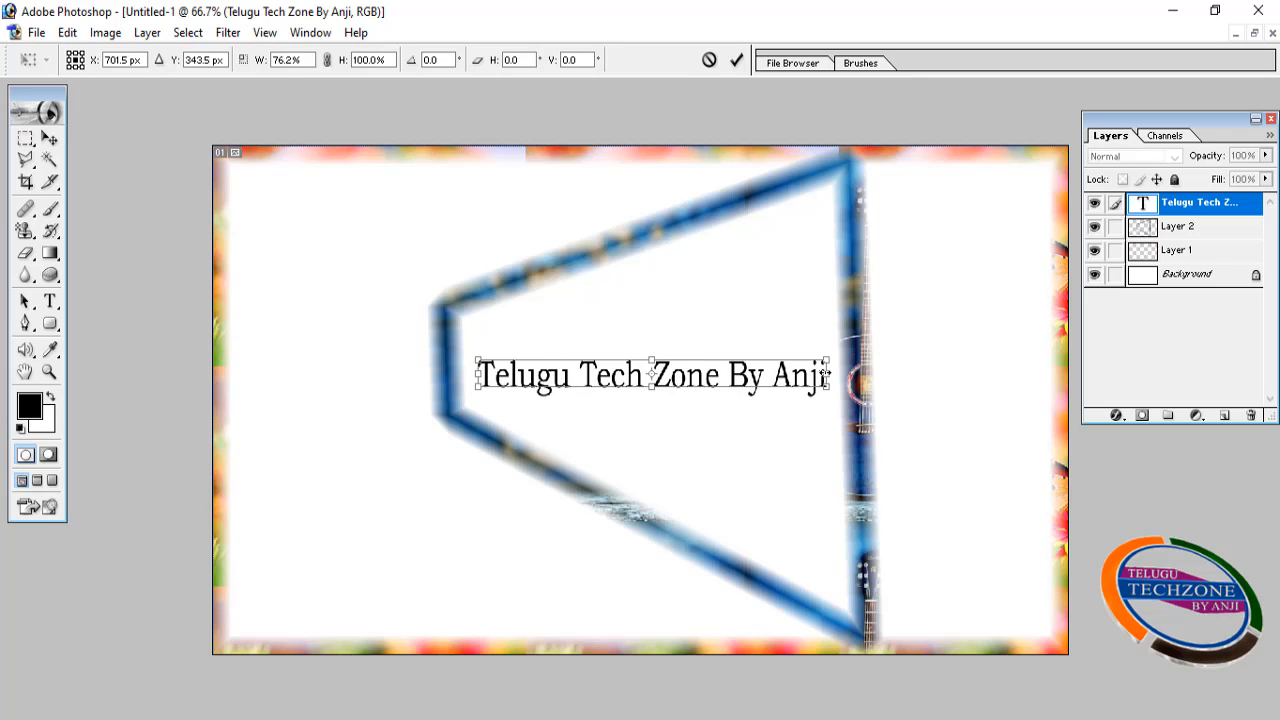
{"action": "left_click_drag", "start_coordinate": [686, 393], "coordinate": [731, 371]}
{"action": "key", "text": "Return"}
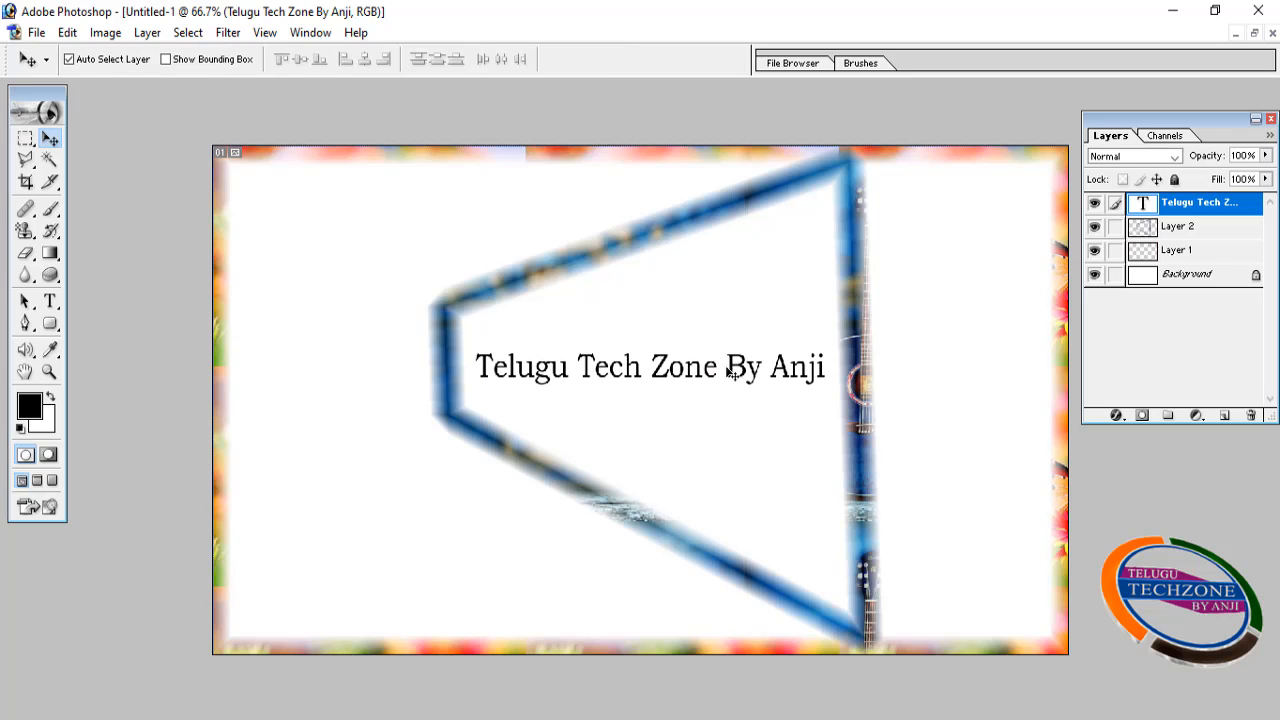
{"action": "left_click", "coordinate": [188, 32]}
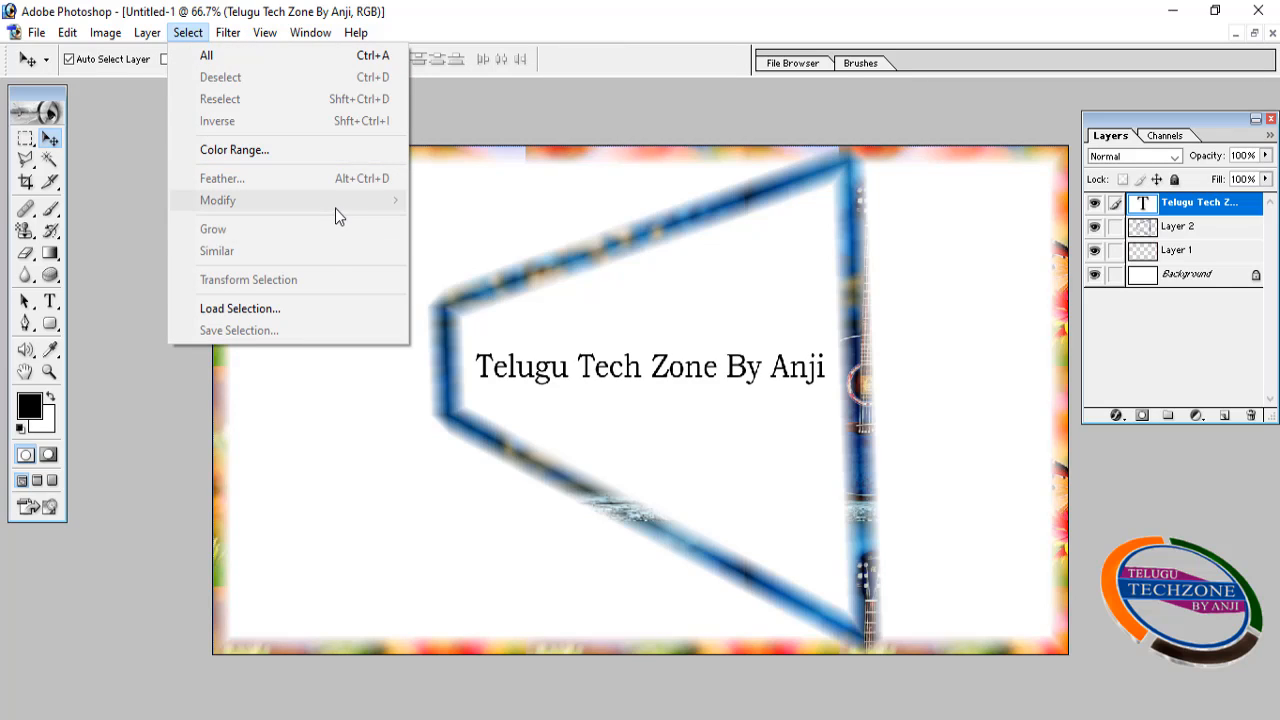
{"action": "left_click", "coordinate": [529, 306]}
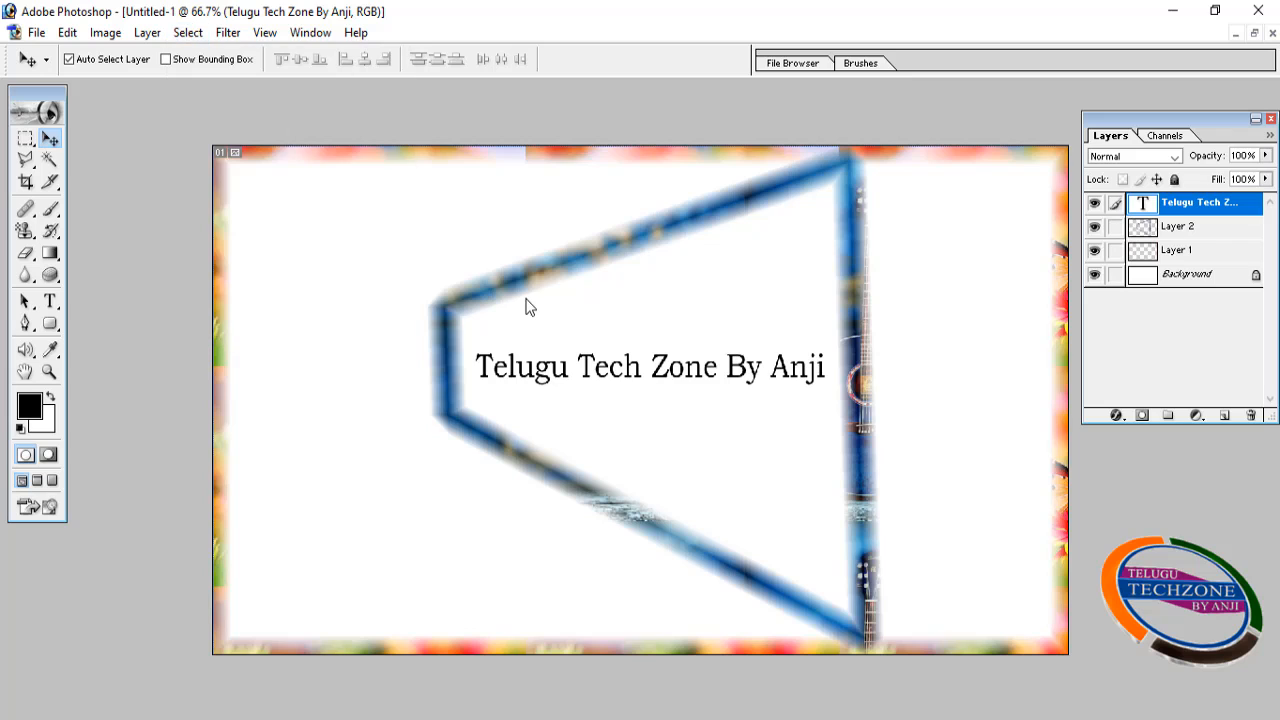
{"action": "left_click", "coordinate": [188, 33]}
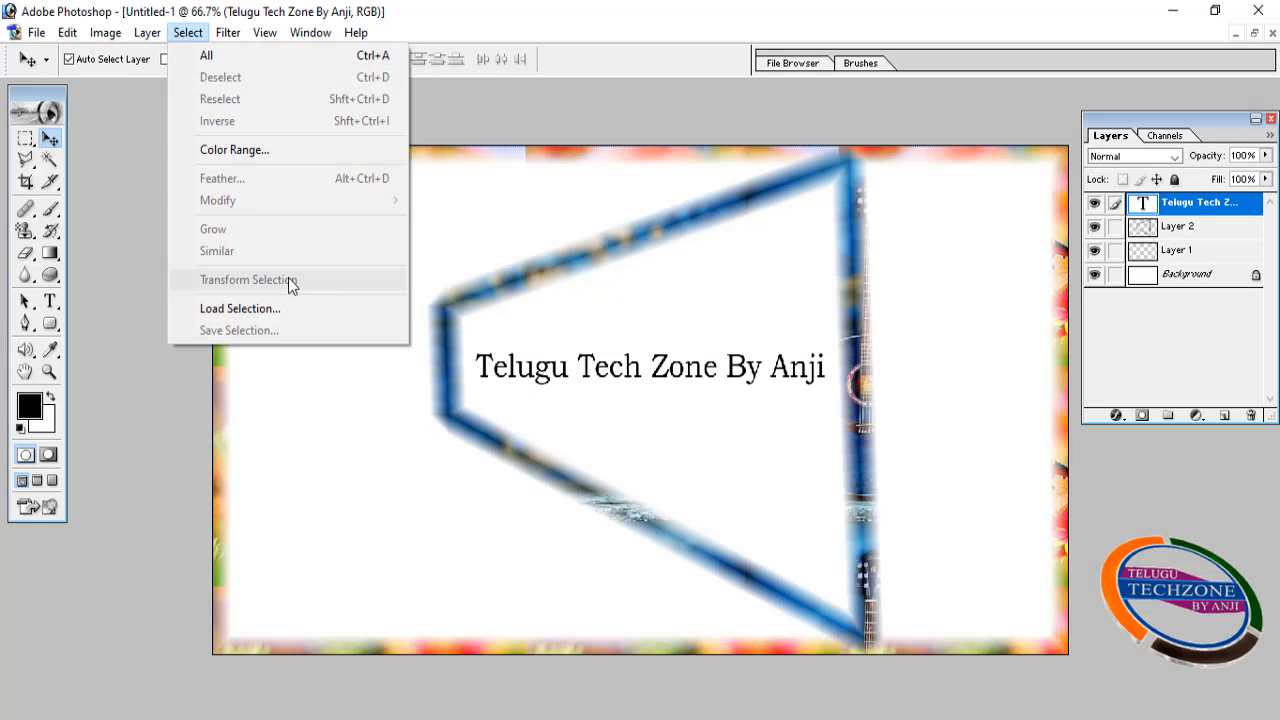
{"action": "left_click", "coordinate": [565, 348]}
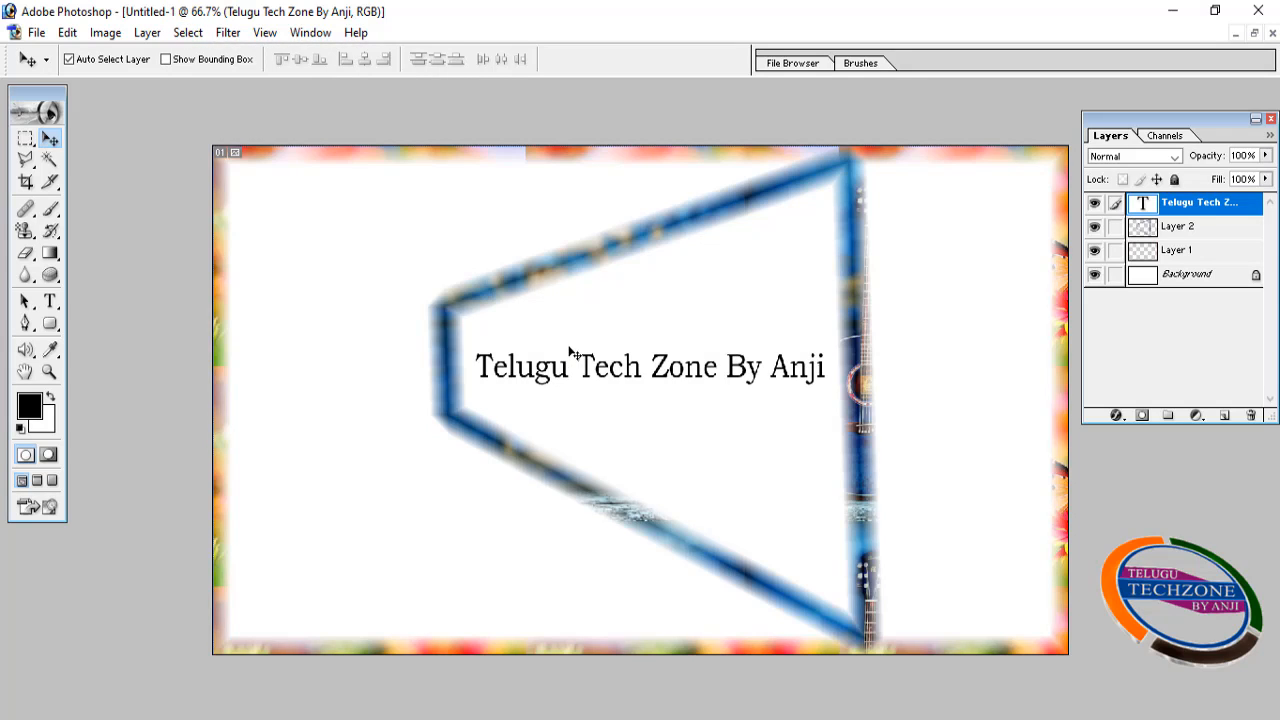